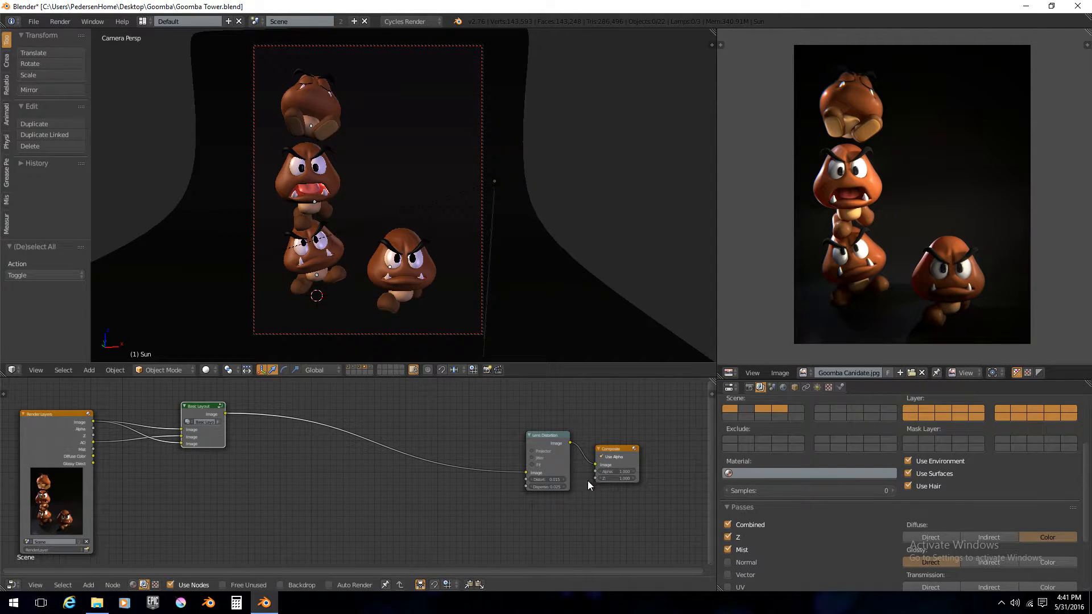
# Examine the Goomba tower scene from the side, from its camera view and in the finished reference image.
pyautogui.moveTo(415, 481); pyautogui.dragTo(458, 495, button='middle')
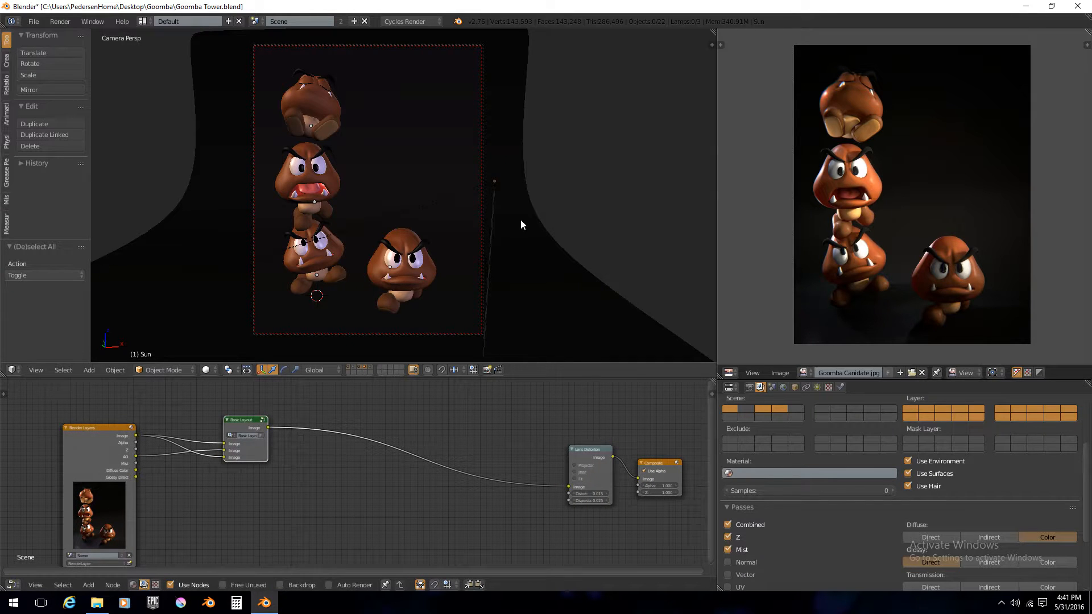
pyautogui.moveTo(410, 243); pyautogui.dragTo(483, 191, button='middle')
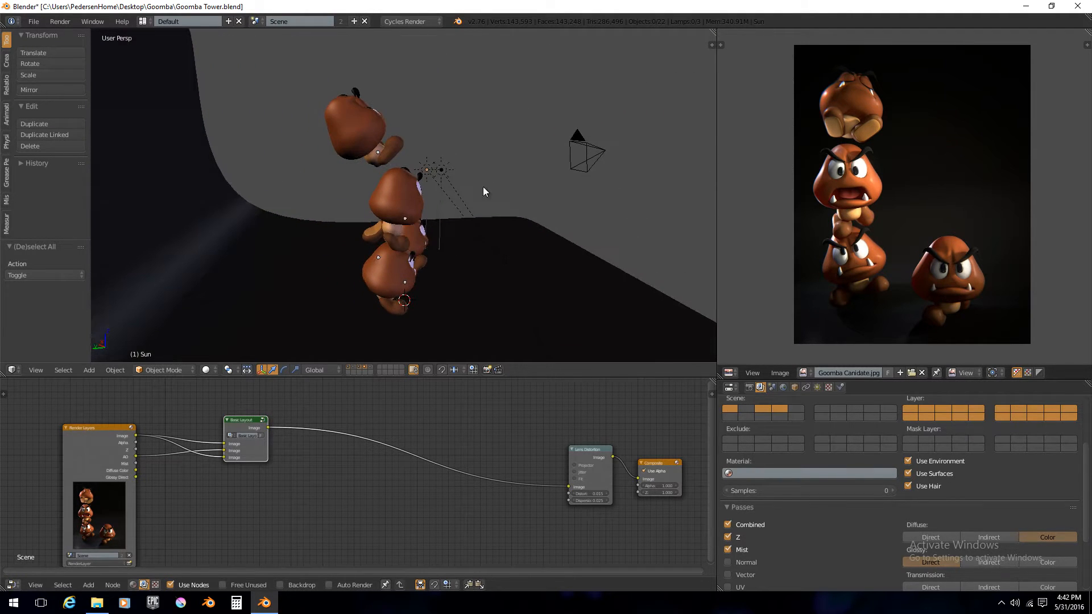
pyautogui.moveTo(593, 250); pyautogui.dragTo(405, 263, button='middle')
pyautogui.press('KP_0')
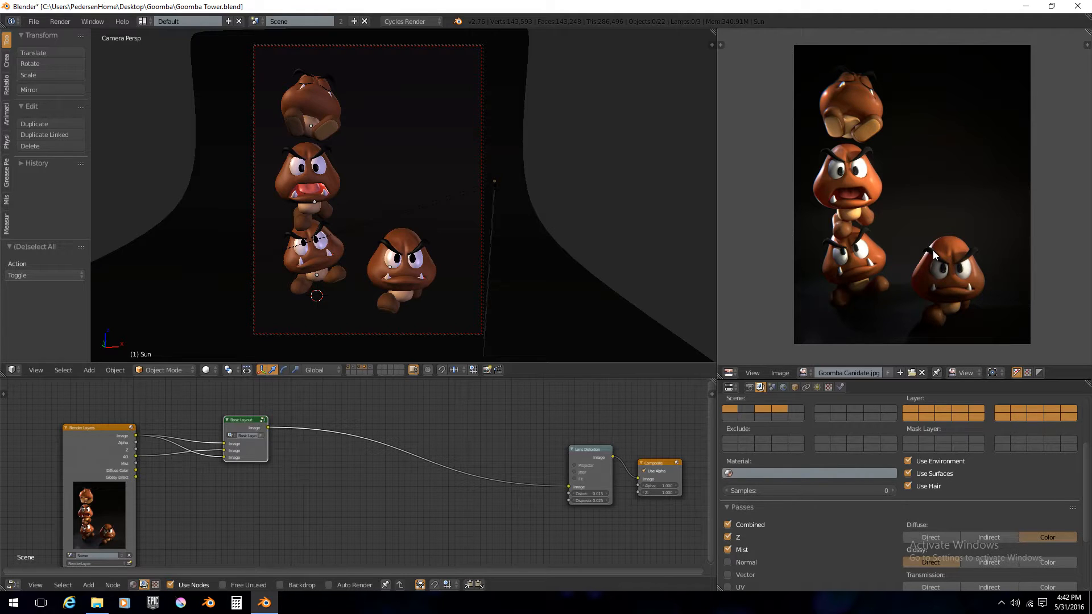
pyautogui.scroll(1, 889, 247)
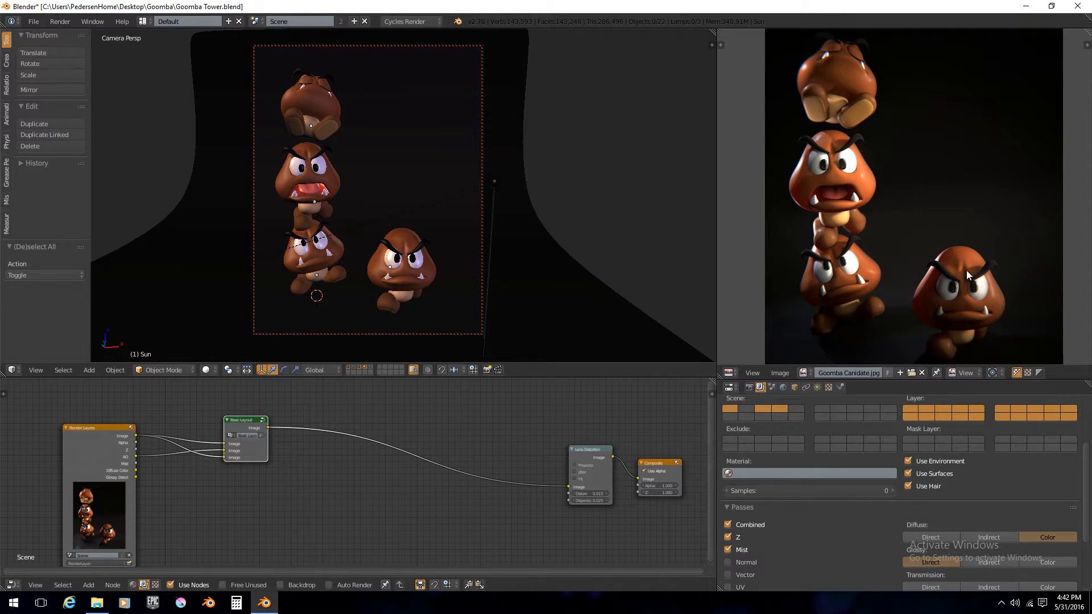
pyautogui.scroll(-1, 988, 278)
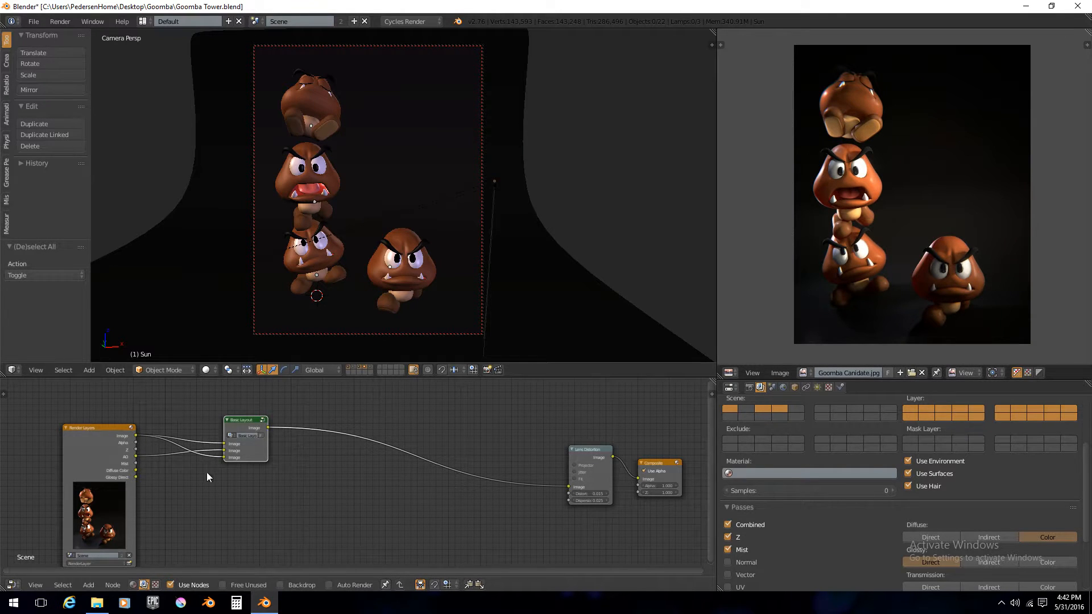
# Enable the Normal pass in the render layer's passes.
pyautogui.moveTo(108, 447); pyautogui.dragTo(105, 436)
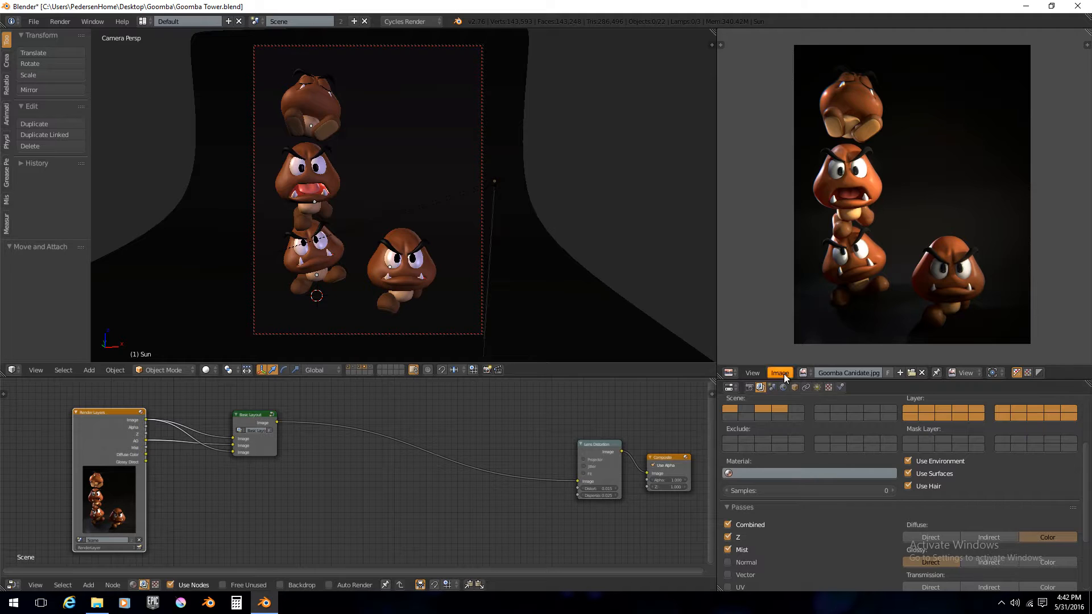
pyautogui.scroll(3, 892, 489)
pyautogui.scroll(1, 752, 438)
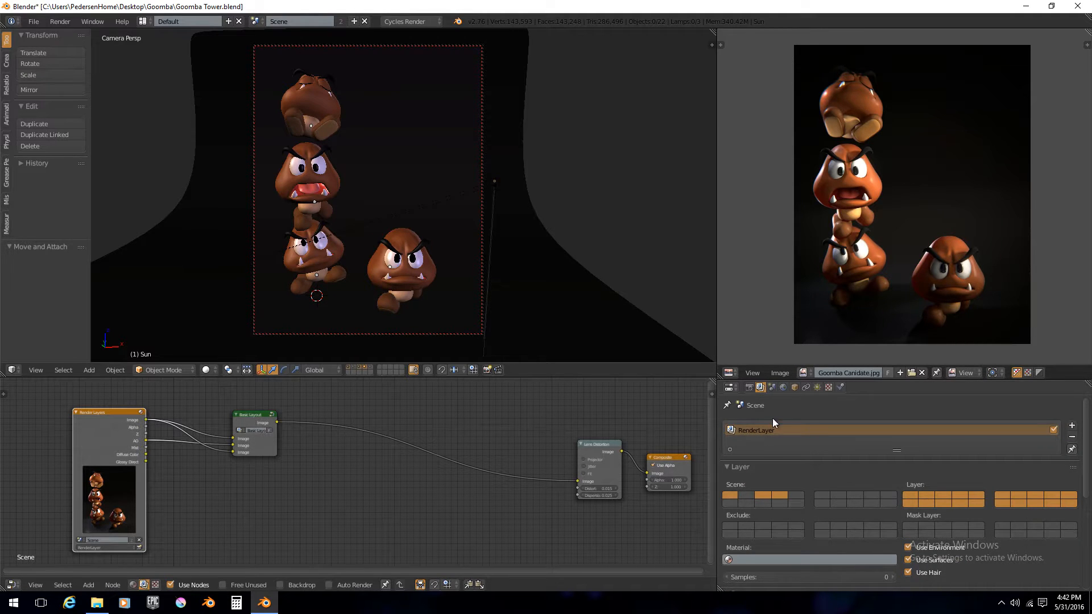
pyautogui.scroll(-5, 808, 445)
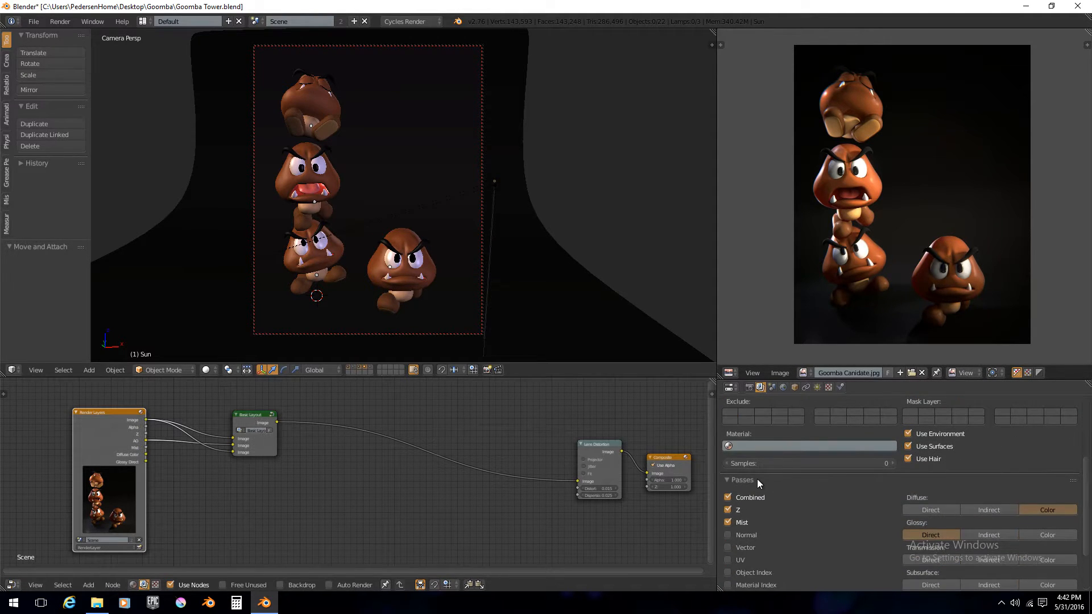
pyautogui.scroll(-2, 775, 486)
pyautogui.click(738, 490)
pyautogui.scroll(1, 360, 465)
# Examine the Render Layers node's outputs, including the Normal output, and its links to the Basic Layout group.
pyautogui.moveTo(359, 465); pyautogui.dragTo(516, 472, button='middle')
pyautogui.moveTo(400, 421); pyautogui.dragTo(394, 415)
pyautogui.moveTo(301, 432); pyautogui.dragTo(386, 430, button='middle')
pyautogui.scroll(3, 384, 431)
pyautogui.moveTo(323, 434)
pyautogui.mouseDown()
pyautogui.moveTo(296, 427)
pyautogui.moveTo(337, 438)
pyautogui.moveTo(380, 415)
pyautogui.moveTo(357, 434)
pyautogui.moveTo(318, 431)
pyautogui.mouseUp()
pyautogui.scroll(-1, 301, 426)
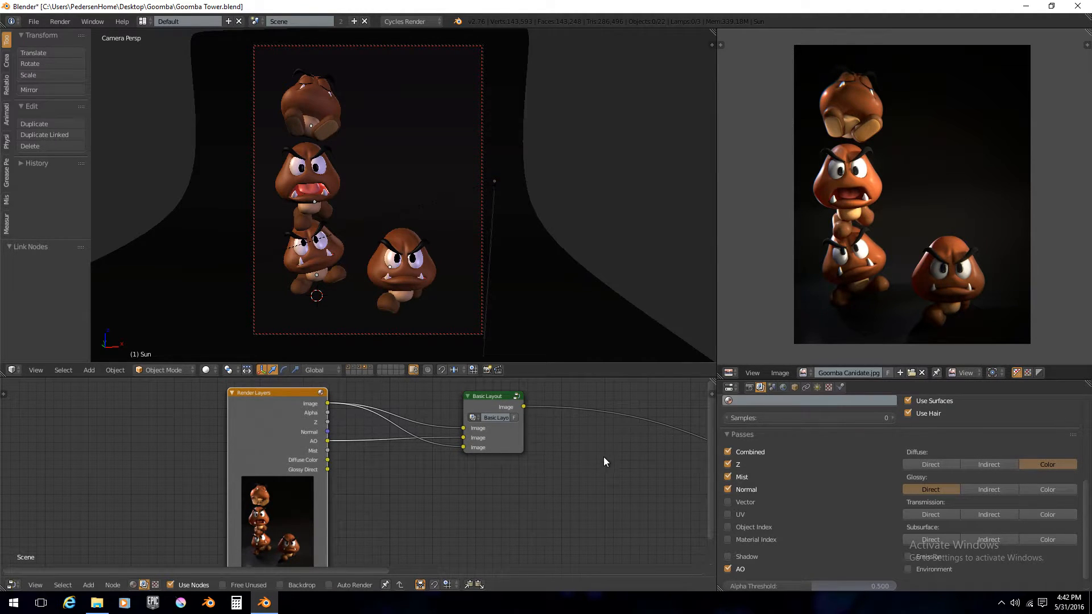
pyautogui.moveTo(603, 456); pyautogui.dragTo(504, 442, button='middle')
pyautogui.moveTo(605, 458); pyautogui.dragTo(579, 451, button='middle')
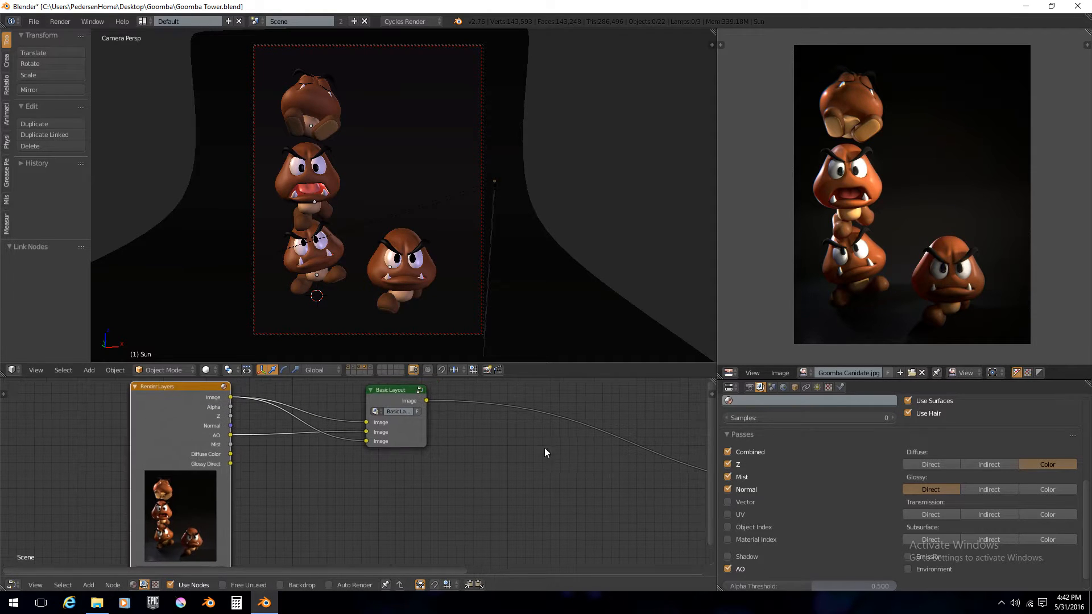
pyautogui.moveTo(231, 425); pyautogui.dragTo(396, 458)
# Unlink Goomba Canidate.jpg from the image editor and render the scene.
pyautogui.click(922, 372)
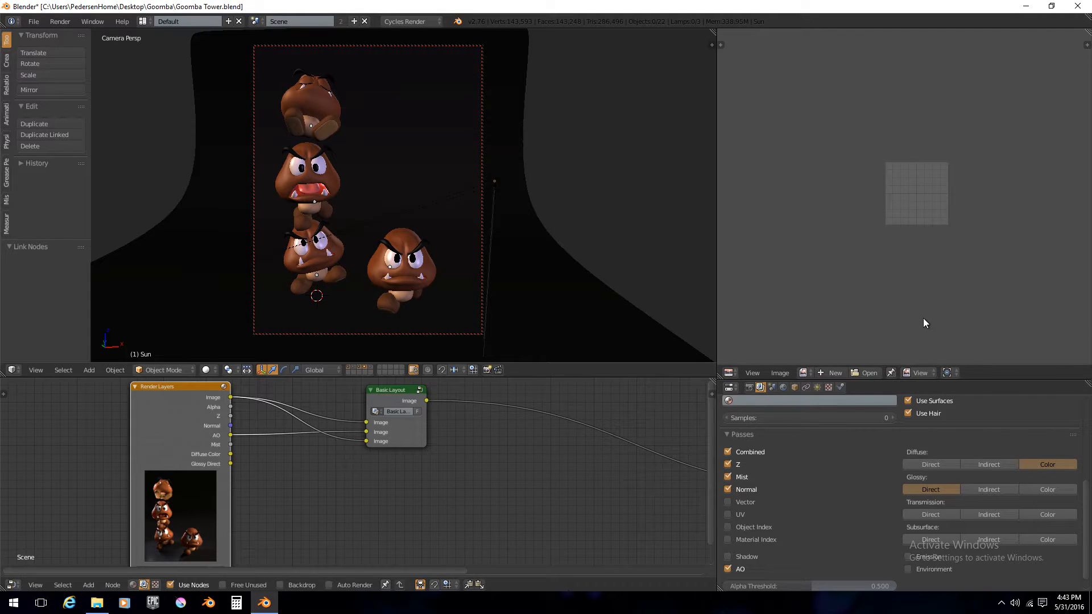
pyautogui.press('F12')
pyautogui.scroll(1, 975, 272)
pyautogui.moveTo(966, 283); pyautogui.dragTo(958, 287, button='middle')
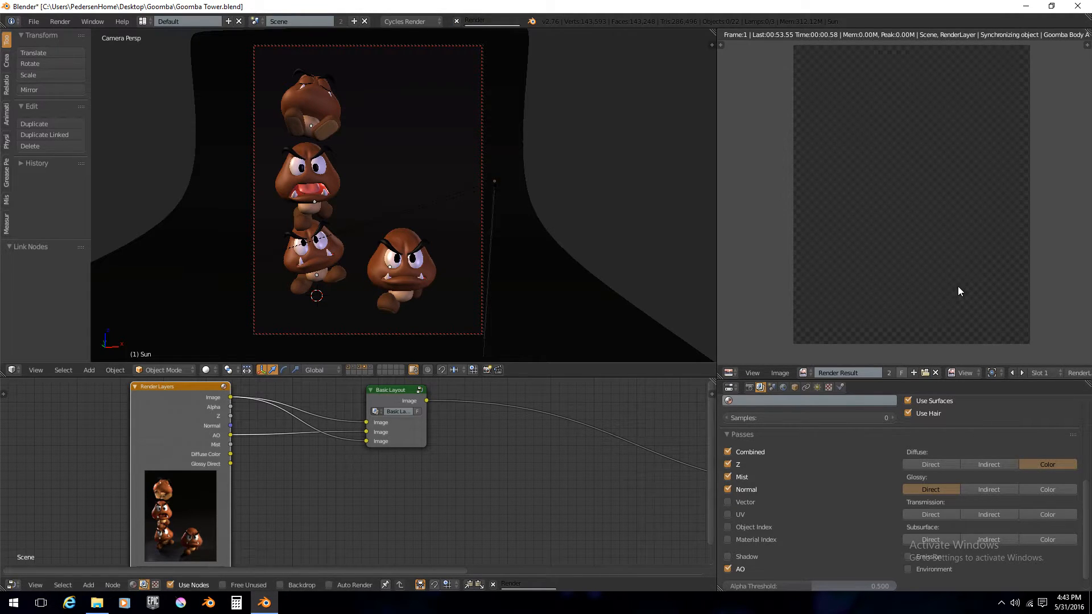
pyautogui.scroll(-1, 407, 491)
# Examine the nodes inside the Basic Layout group, including the Multiply, Glare, Add and Overlay nodes, and exit the group.
pyautogui.moveTo(522, 446); pyautogui.dragTo(455, 466, button='middle')
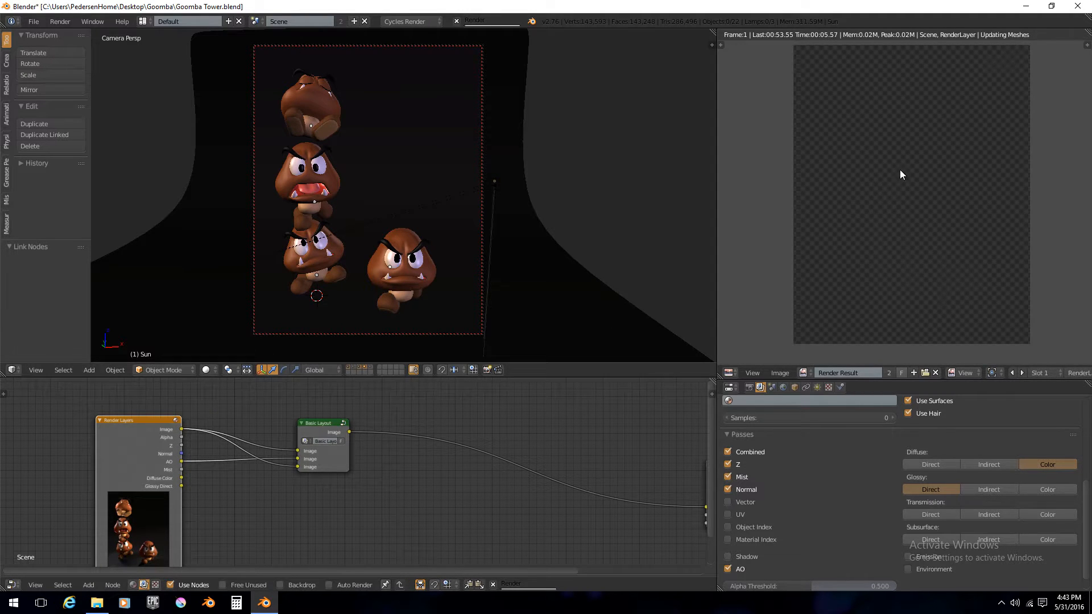
pyautogui.scroll(1, 337, 465)
pyautogui.moveTo(338, 465); pyautogui.dragTo(369, 497, button='middle')
pyautogui.moveTo(355, 458); pyautogui.dragTo(346, 437)
pyautogui.moveTo(426, 506); pyautogui.dragTo(416, 497, button='middle')
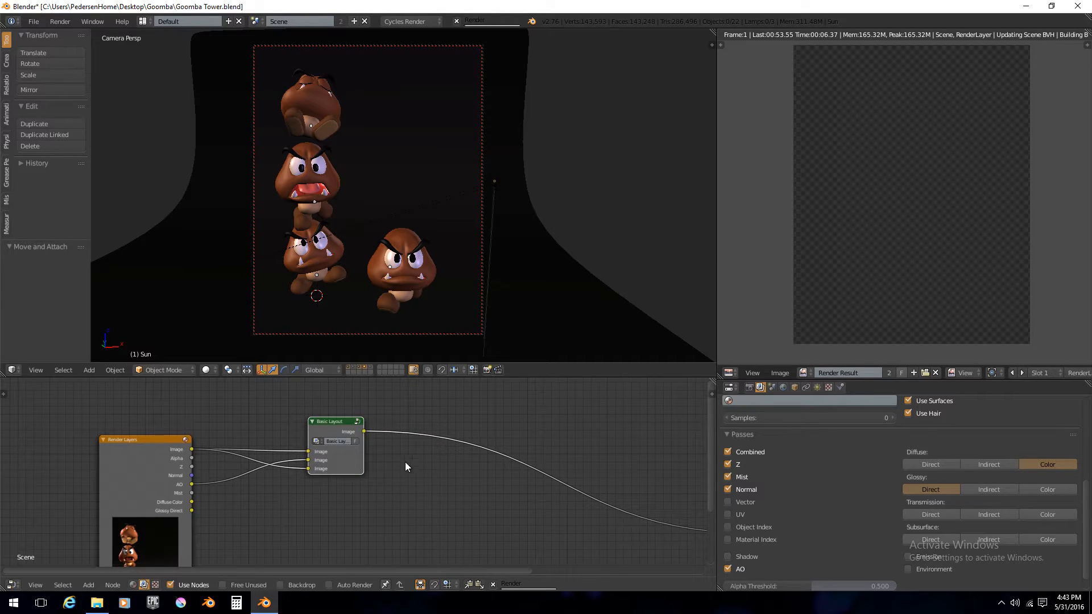
pyautogui.press('Tab')
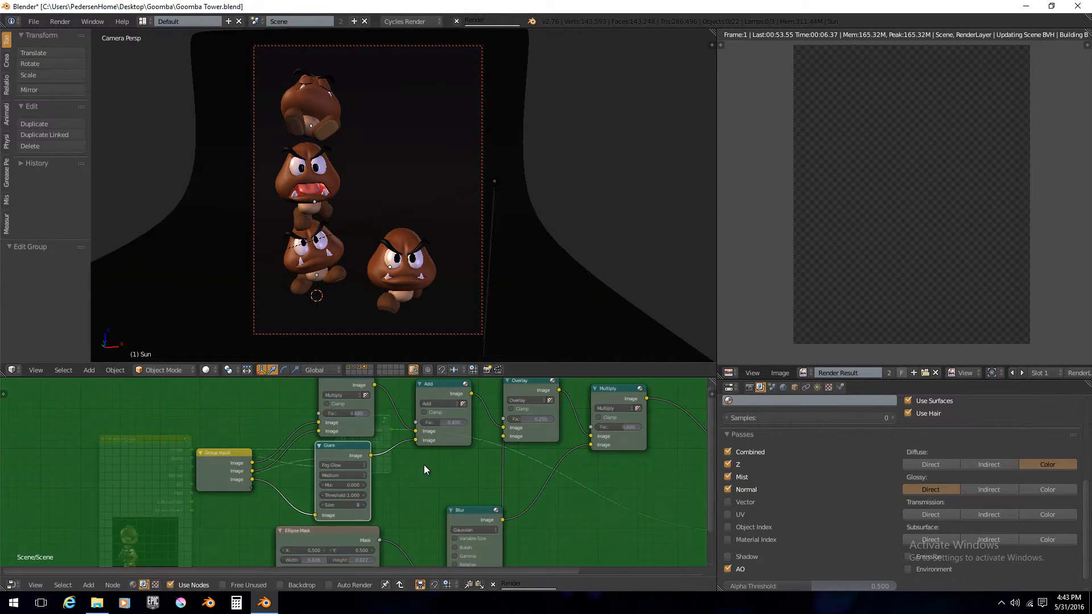
pyautogui.press('a')
pyautogui.moveTo(505, 491); pyautogui.dragTo(449, 463, button='middle')
pyautogui.scroll(1, 463, 483)
pyautogui.moveTo(479, 499); pyautogui.dragTo(506, 513, button='middle')
pyautogui.scroll(1, 400, 488)
pyautogui.moveTo(400, 488)
pyautogui.mouseDown(button='middle')
pyautogui.moveTo(389, 500)
pyautogui.moveTo(365, 493)
pyautogui.moveTo(431, 496)
pyautogui.moveTo(432, 508)
pyautogui.mouseUp(button='middle')
pyautogui.scroll(3, 365, 493)
pyautogui.moveTo(313, 524); pyautogui.dragTo(312, 523, button='middle')
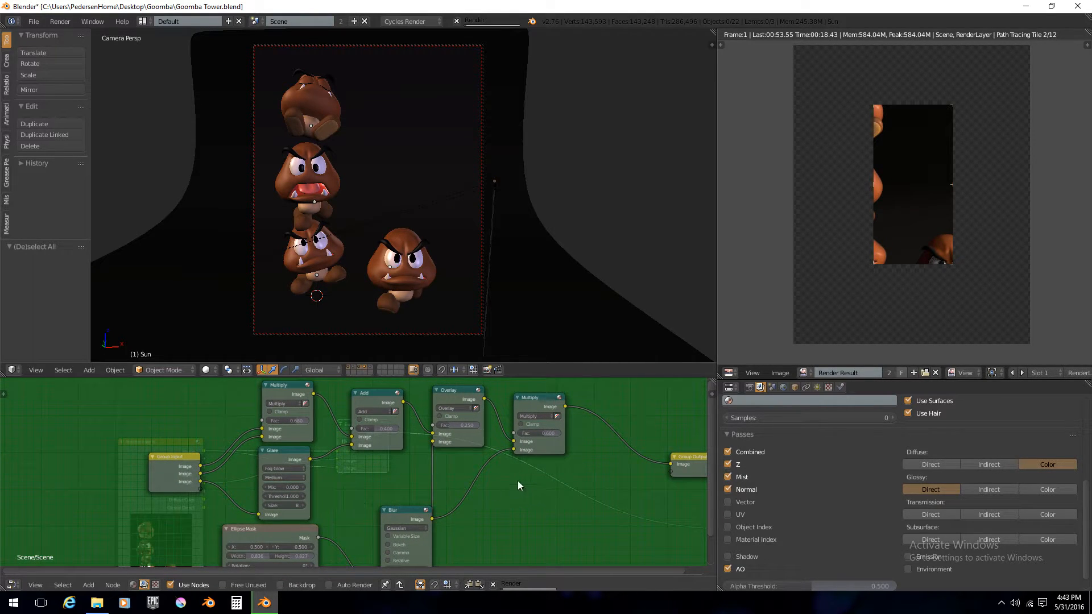
pyautogui.press('Tab')
# Move the Basic Layout group node up, above the level of the Render Layers node, and deselect it.
pyautogui.scroll(-1, 438, 468)
pyautogui.moveTo(517, 485); pyautogui.dragTo(461, 465, button='middle')
pyautogui.moveTo(305, 411); pyautogui.dragTo(301, 422)
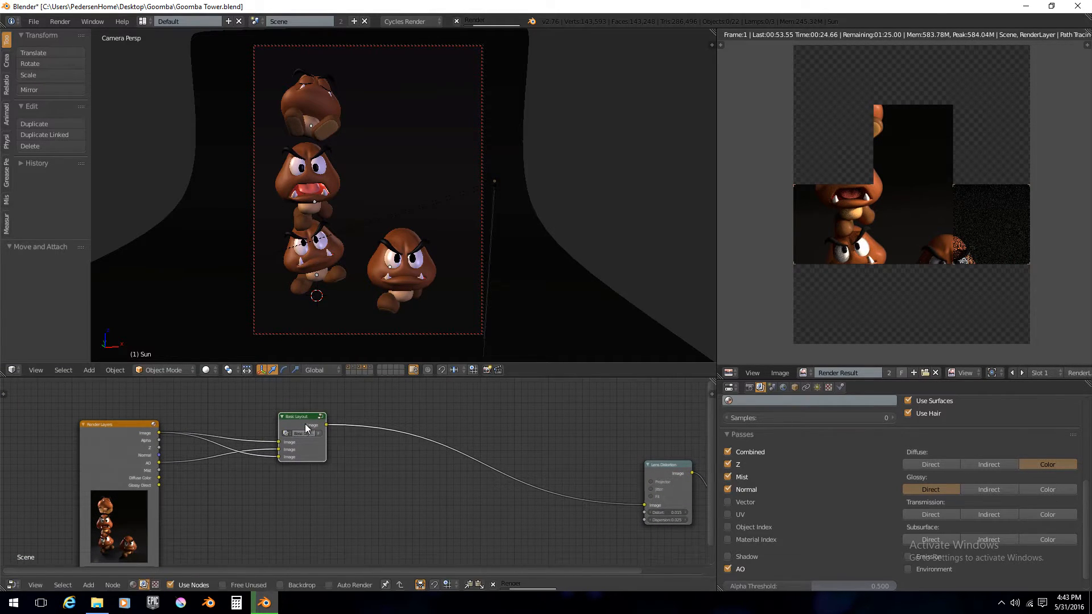
pyautogui.scroll(-1, 305, 425)
pyautogui.moveTo(307, 424); pyautogui.dragTo(315, 445, button='middle')
pyautogui.moveTo(315, 445); pyautogui.dragTo(296, 393)
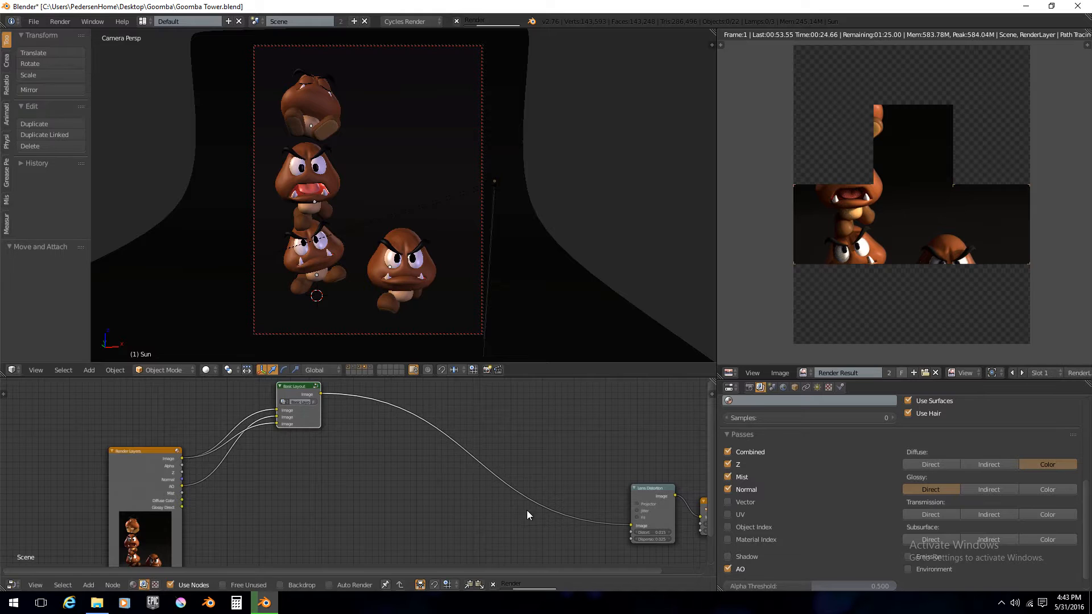
pyautogui.moveTo(527, 510); pyautogui.dragTo(431, 464, button='middle')
pyautogui.scroll(1, 554, 472)
pyautogui.press('a')
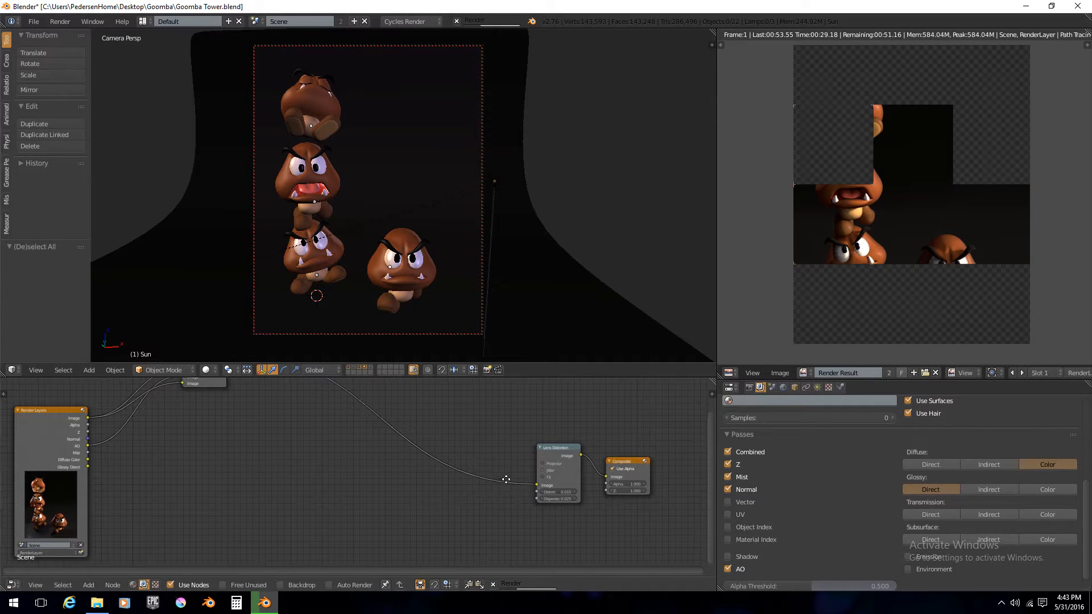
# Move the Lens Distortion node slightly farther away from the Composite node.
pyautogui.moveTo(556, 473); pyautogui.dragTo(562, 482, button='middle')
pyautogui.scroll(1, 576, 482)
pyautogui.scroll(-1, 576, 483)
pyautogui.moveTo(600, 444); pyautogui.dragTo(576, 445)
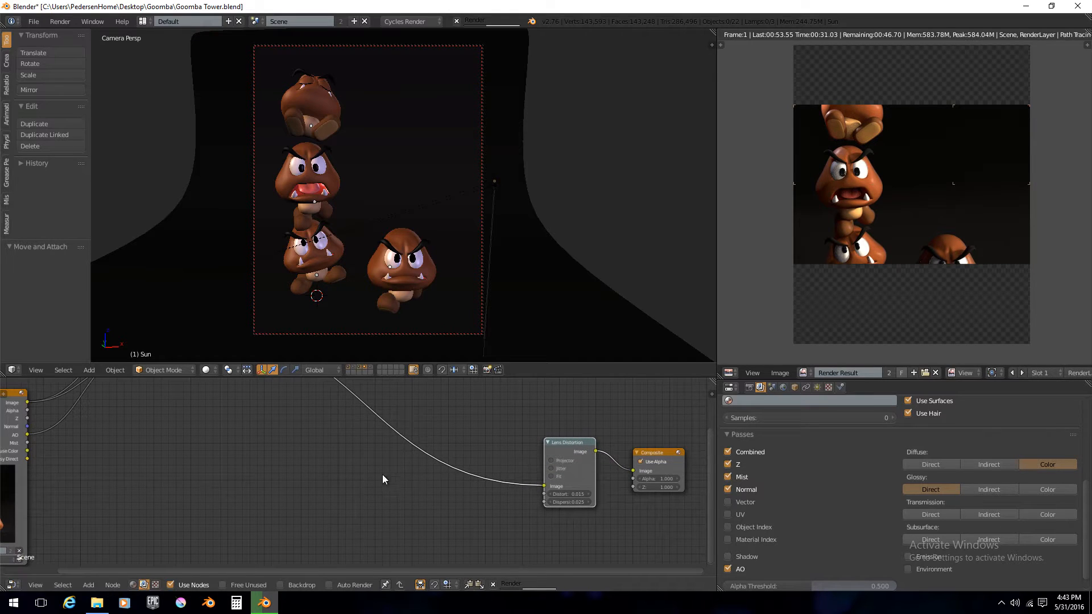
pyautogui.moveTo(398, 473); pyautogui.dragTo(456, 476, button='middle')
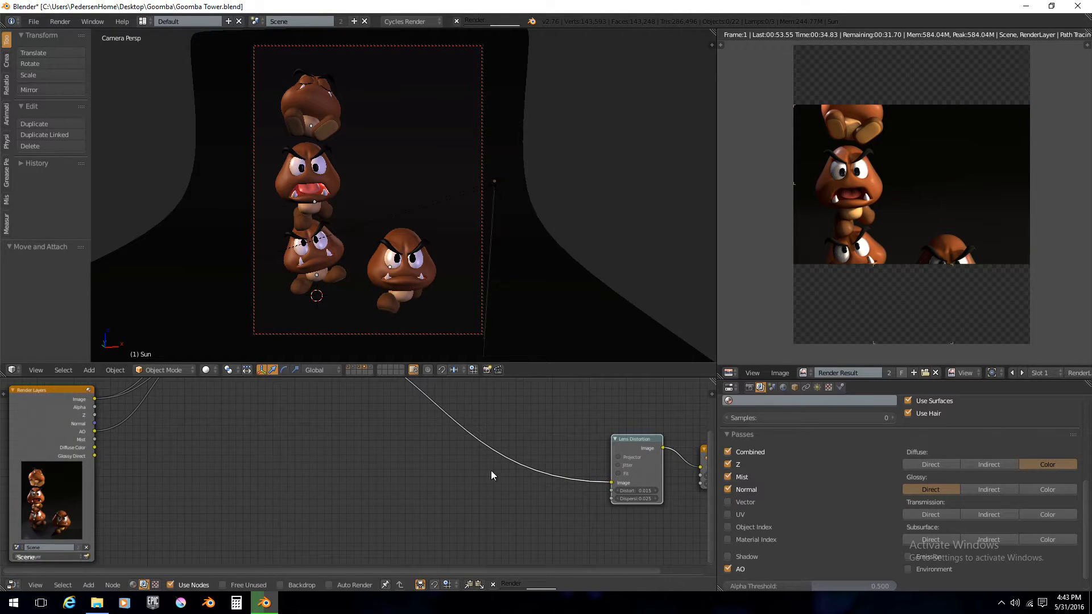
pyautogui.scroll(-1, 620, 469)
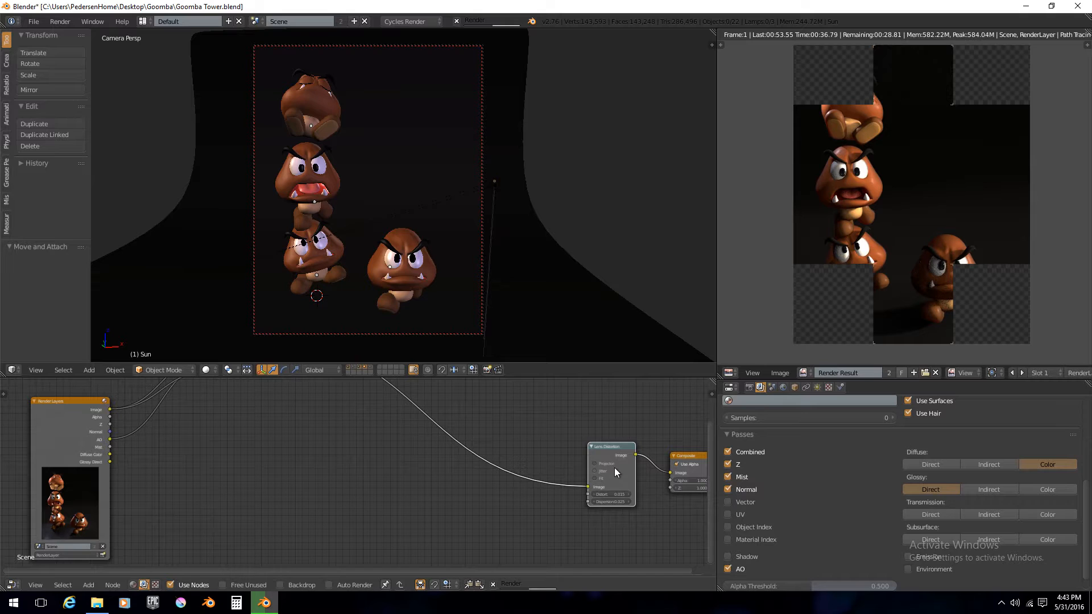
pyautogui.scroll(1, 615, 467)
pyautogui.moveTo(620, 463); pyautogui.dragTo(547, 469, button='middle')
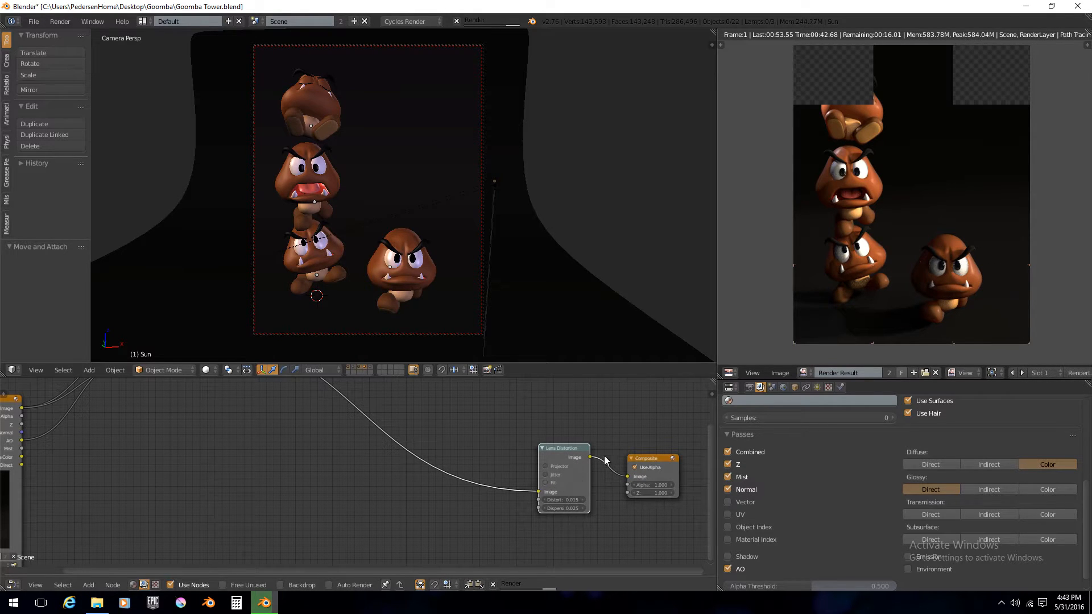
pyautogui.click(577, 450)
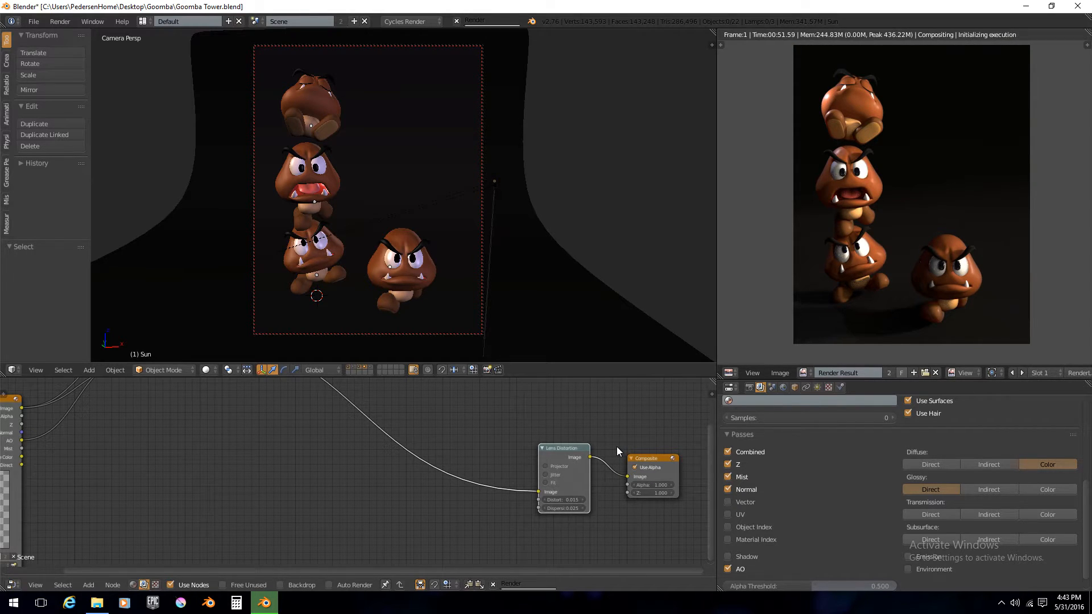
pyautogui.moveTo(449, 467); pyautogui.dragTo(499, 475, button='middle')
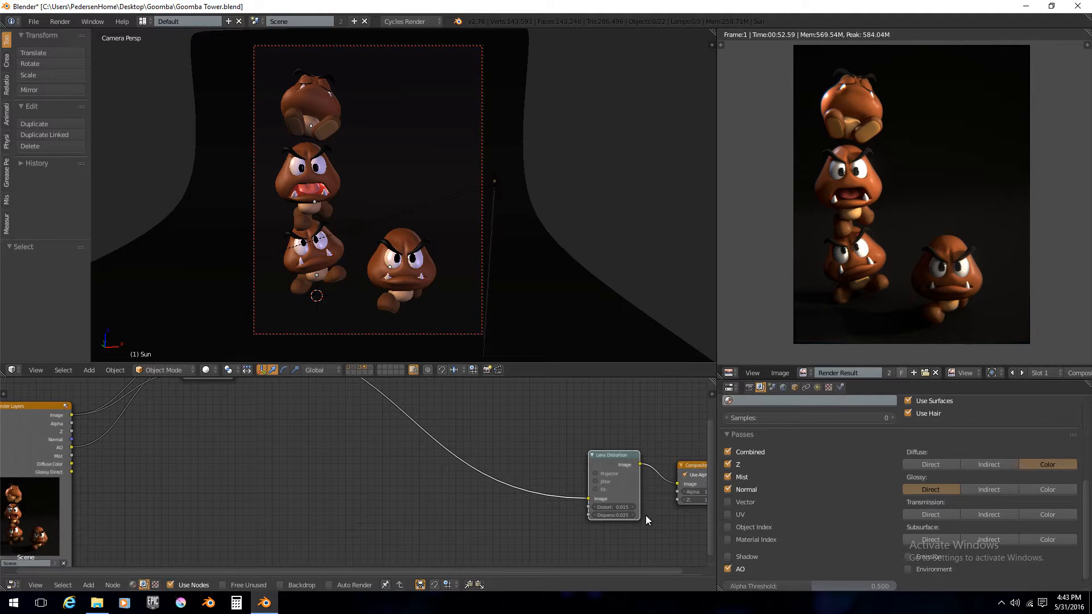
pyautogui.scroll(-2, 428, 521)
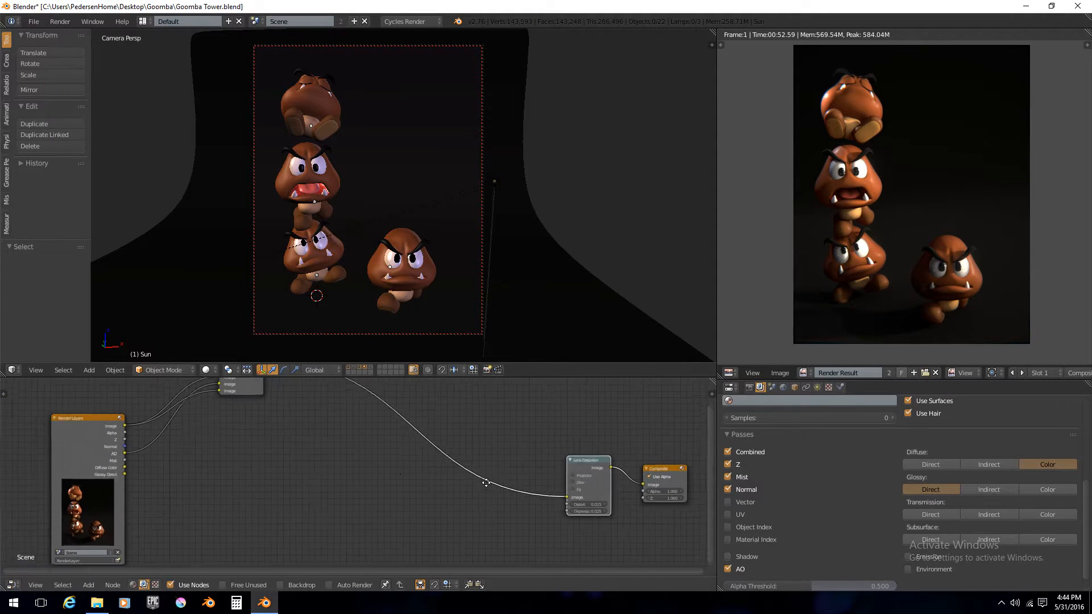
# Add a Normal vector node beside Render Layers and connect the Render Layers Normal output to its input.
pyautogui.moveTo(485, 483); pyautogui.dragTo(524, 486, button='middle')
pyautogui.hotkey('shift', 'a')
pyautogui.moveTo(450, 460)
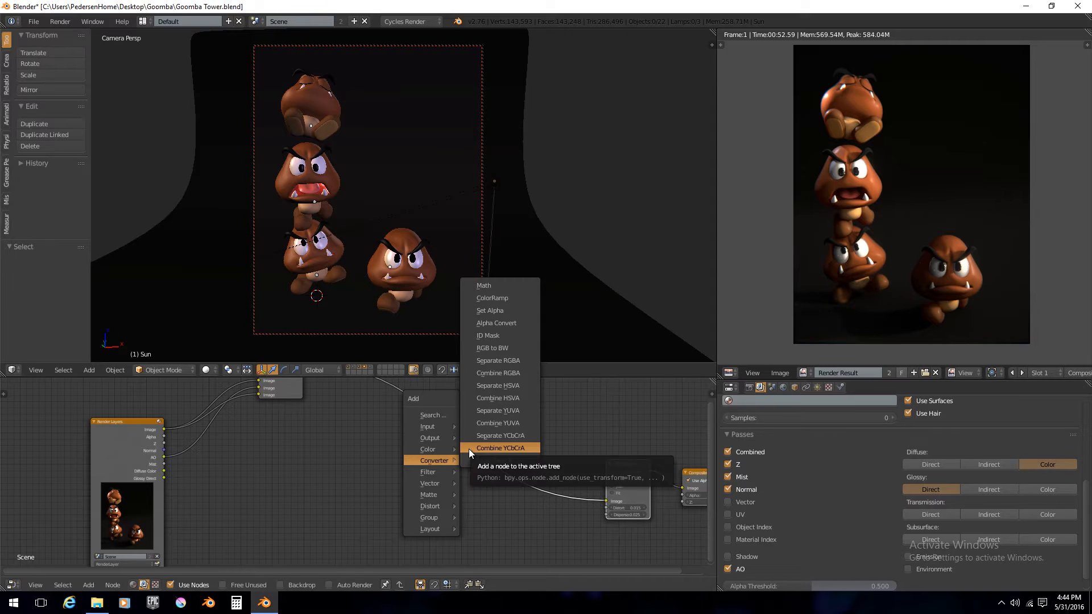
pyautogui.moveTo(427, 493)
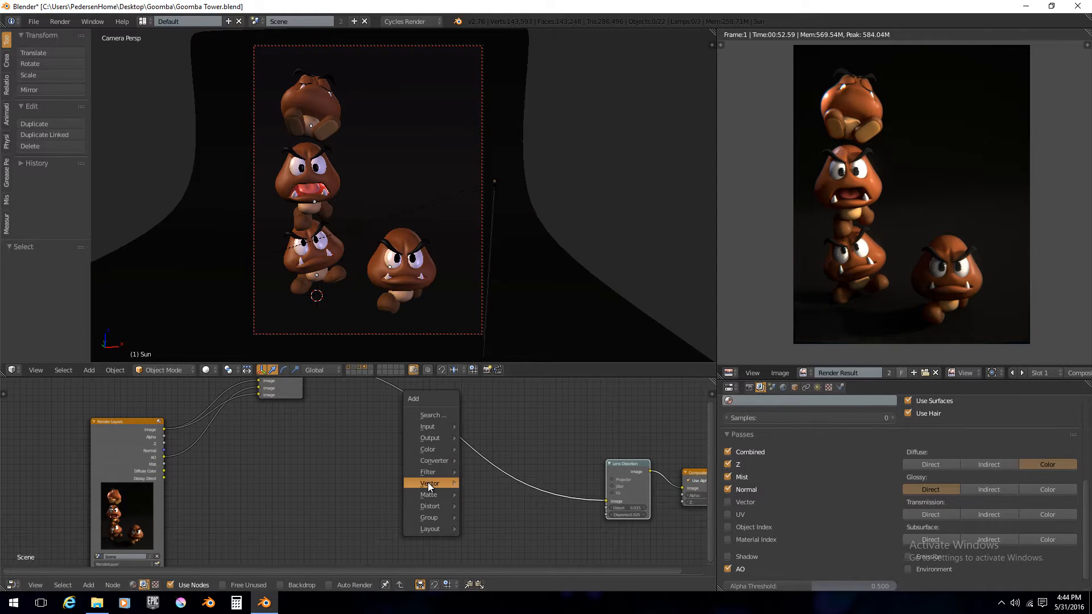
pyautogui.click(475, 483)
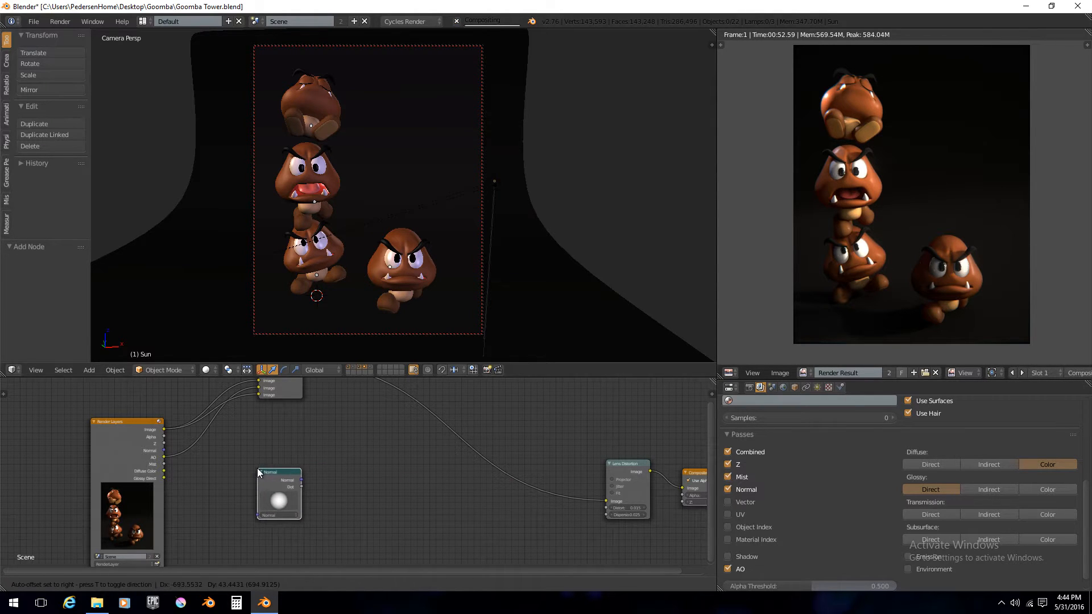
pyautogui.click(258, 468)
pyautogui.scroll(3, 305, 501)
pyautogui.moveTo(308, 502); pyautogui.dragTo(324, 484, button='middle')
pyautogui.moveTo(132, 425); pyautogui.dragTo(248, 506)
pyautogui.moveTo(331, 489); pyautogui.dragTo(322, 497, button='middle')
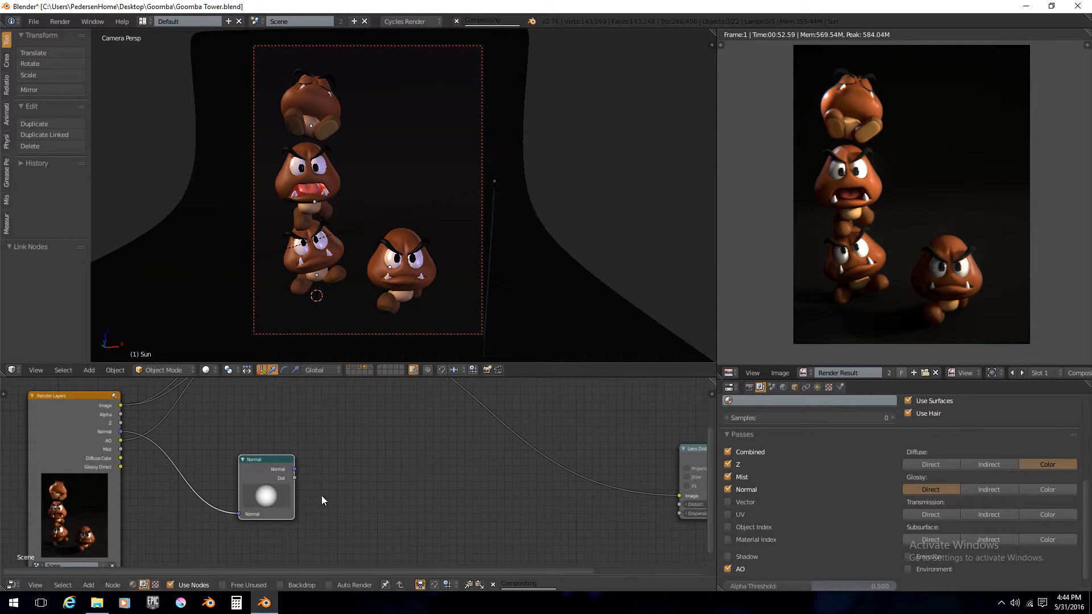
# Insert a Mix node between Basic Layout and Lens Distortion, and link the Normal node's Dot output to its Fac input.
pyautogui.scroll(-2, 323, 495)
pyautogui.hotkey('shift', 'a')
pyautogui.moveTo(400, 402)
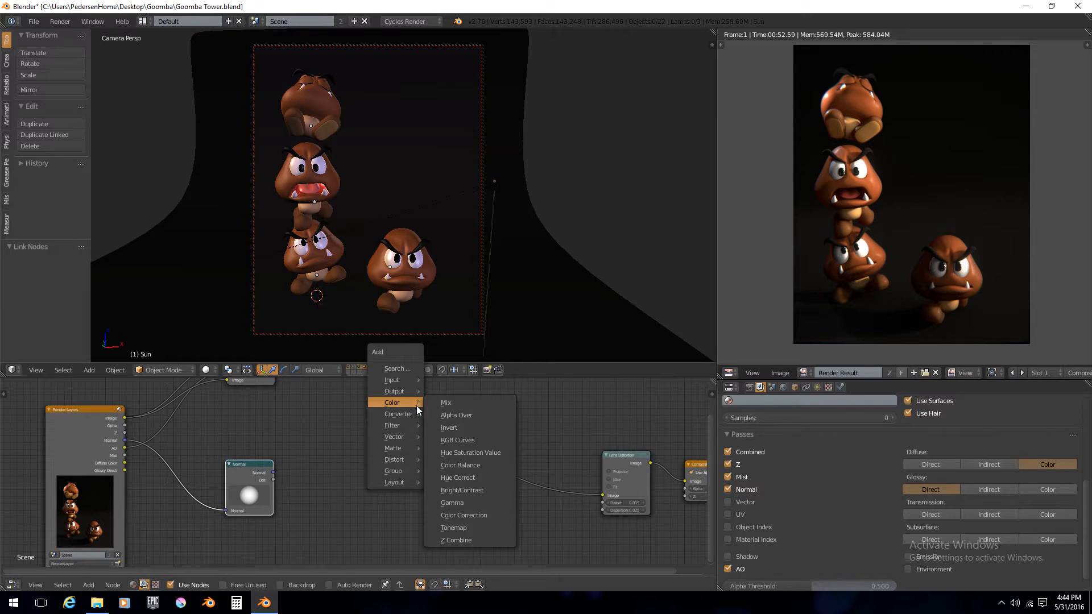
pyautogui.click(453, 404)
pyautogui.click(435, 411)
pyautogui.moveTo(267, 481); pyautogui.dragTo(448, 452)
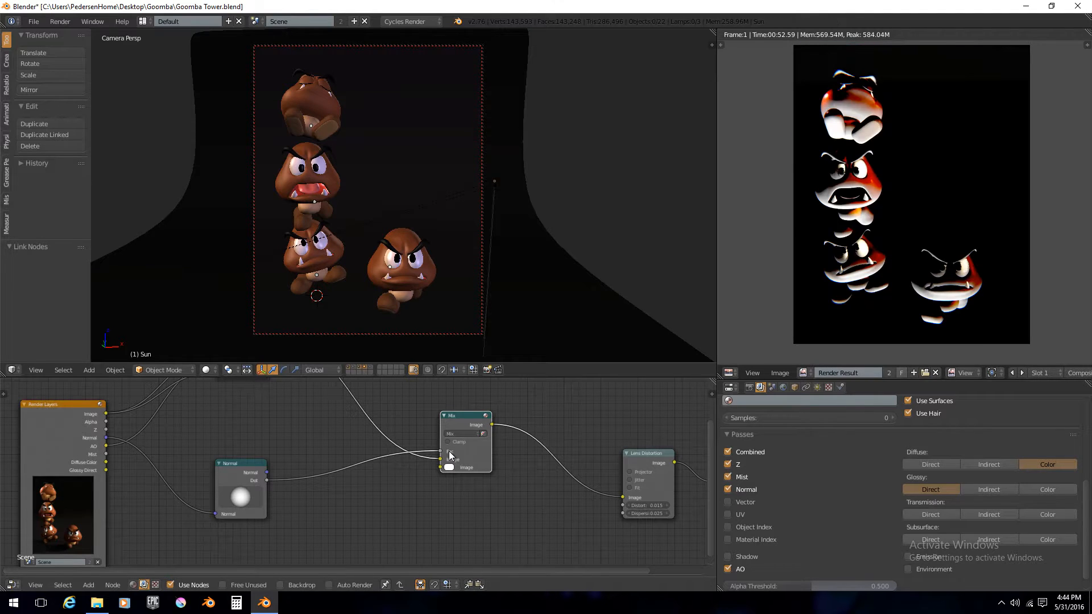
# Rotate the Normal node's sphere to change the direction of the light effect on the Goombas.
pyautogui.scroll(2, 906, 247)
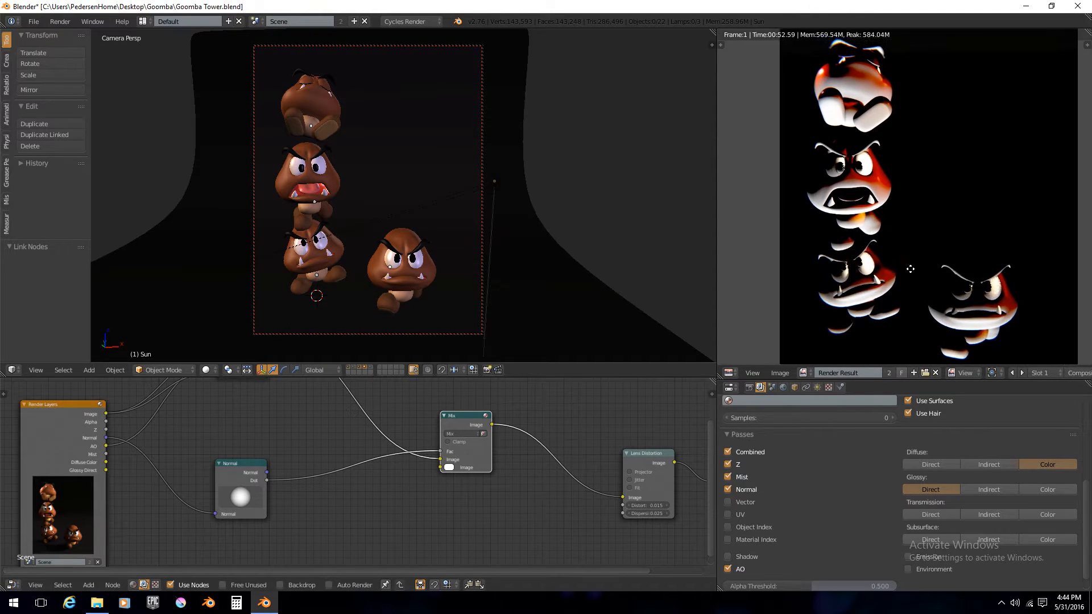
pyautogui.scroll(-3, 876, 272)
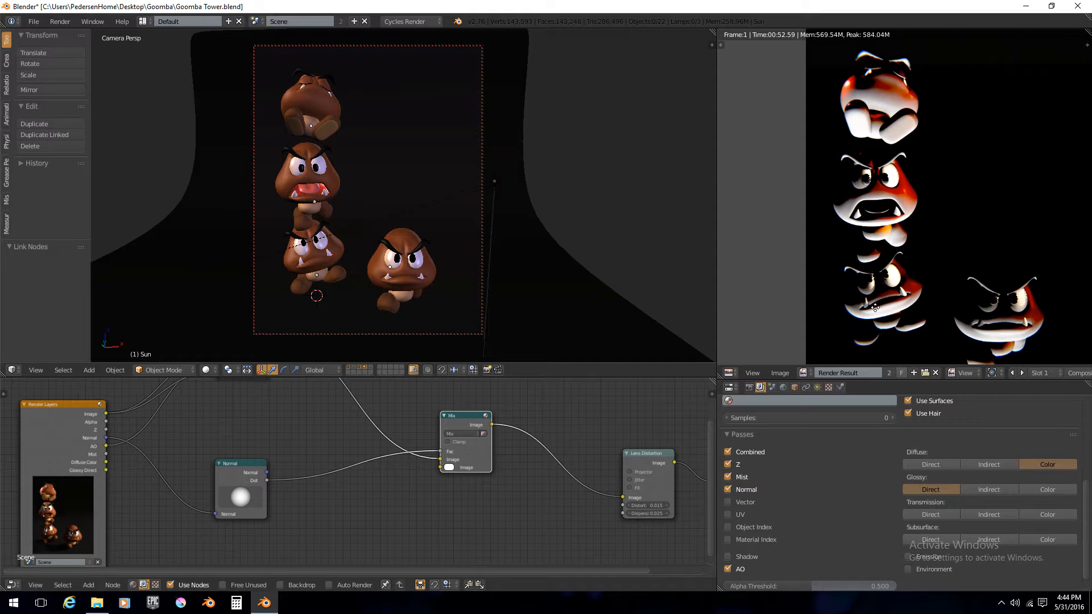
pyautogui.moveTo(239, 495); pyautogui.dragTo(240, 497)
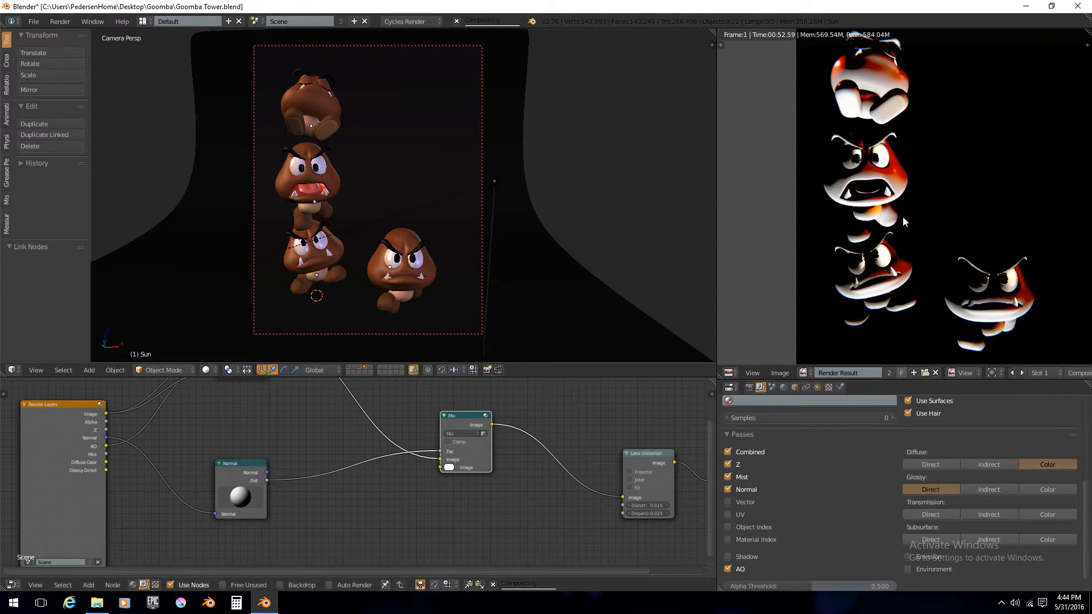
# Rotate the Normal node's sphere until only its right edge is lit, changing the light direction on the Goombas.
pyautogui.scroll(-1, 973, 244)
pyautogui.moveTo(972, 247); pyautogui.dragTo(954, 265, button='middle')
pyautogui.scroll(1, 928, 270)
pyautogui.scroll(-1, 929, 270)
pyautogui.moveTo(238, 496); pyautogui.dragTo(248, 497)
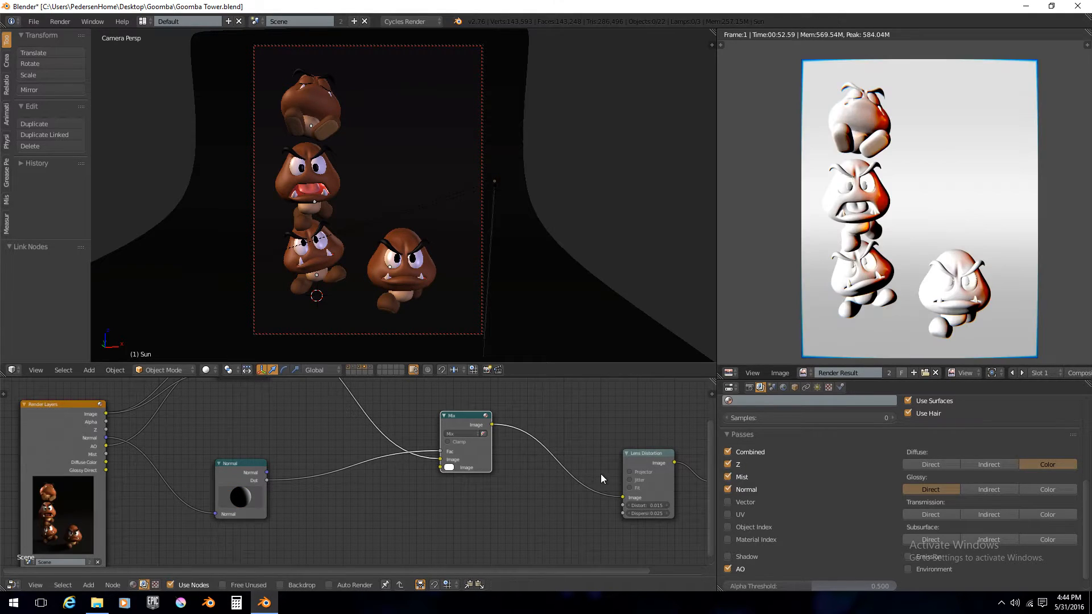
pyautogui.scroll(1, 889, 256)
pyautogui.scroll(-1, 891, 261)
pyautogui.moveTo(892, 261)
pyautogui.mouseDown(button='middle')
pyautogui.moveTo(877, 255)
pyautogui.moveTo(886, 253)
pyautogui.mouseUp(button='middle')
# Link the Normal node's Dot output directly to the Composite node's Image input to preview the raw lighting mask.
pyautogui.moveTo(268, 481); pyautogui.dragTo(595, 508)
pyautogui.moveTo(596, 508); pyautogui.dragTo(415, 503, button='middle')
pyautogui.moveTo(91, 475); pyautogui.dragTo(535, 478)
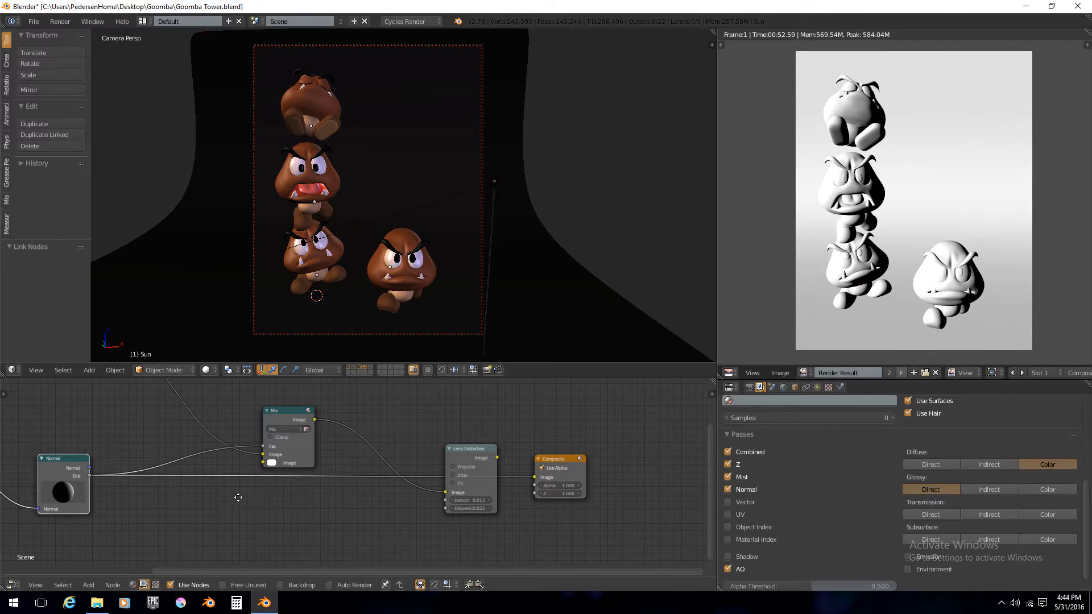
# Try different light directions on the Normal node's sphere while previewing the black-and-white Dot mask.
pyautogui.moveTo(237, 497); pyautogui.dragTo(483, 475, button='middle')
pyautogui.scroll(2, 358, 478)
pyautogui.moveTo(303, 474)
pyautogui.mouseDown()
pyautogui.moveTo(315, 472)
pyautogui.moveTo(296, 473)
pyautogui.mouseUp()
pyautogui.scroll(2, 848, 213)
pyautogui.scroll(-2, 848, 212)
pyautogui.moveTo(641, 451); pyautogui.dragTo(423, 461, button='middle')
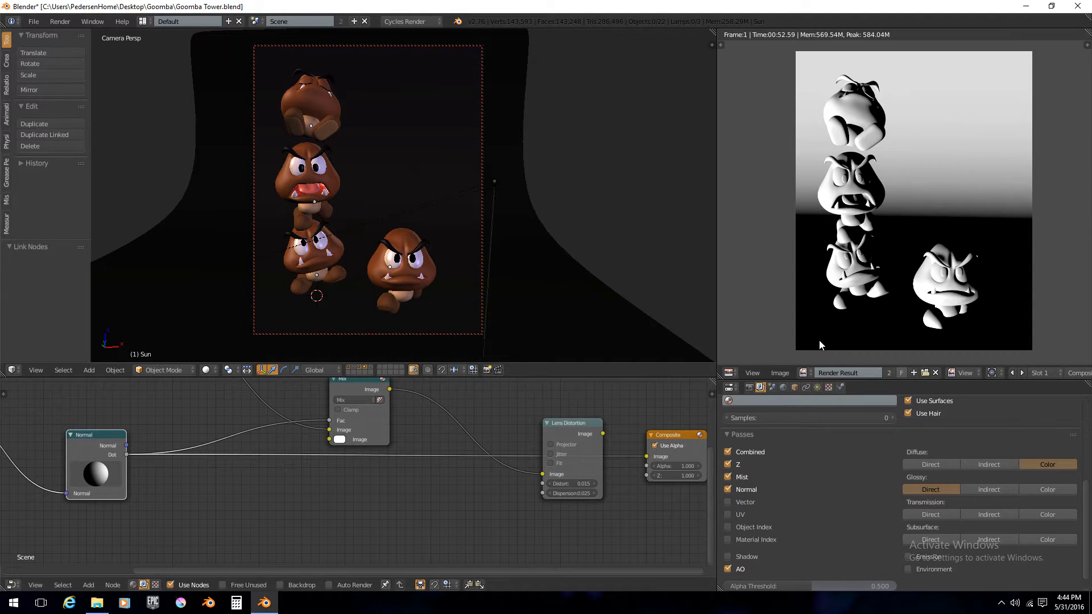
pyautogui.moveTo(88, 544); pyautogui.dragTo(268, 547, button='middle')
pyautogui.scroll(3, 271, 524)
pyautogui.moveTo(262, 494); pyautogui.dragTo(262, 486)
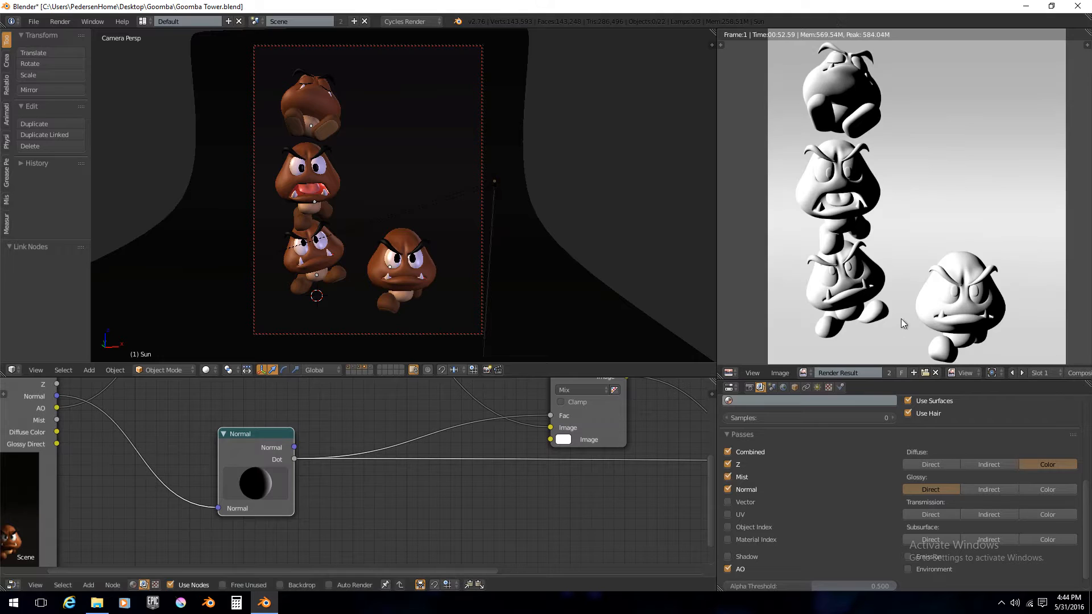
# Replace the Dot link at the Composite node with the Mix node's Image output, bypassing Lens Distortion.
pyautogui.moveTo(630, 489); pyautogui.dragTo(415, 485, button='middle')
pyautogui.scroll(-4, 415, 485)
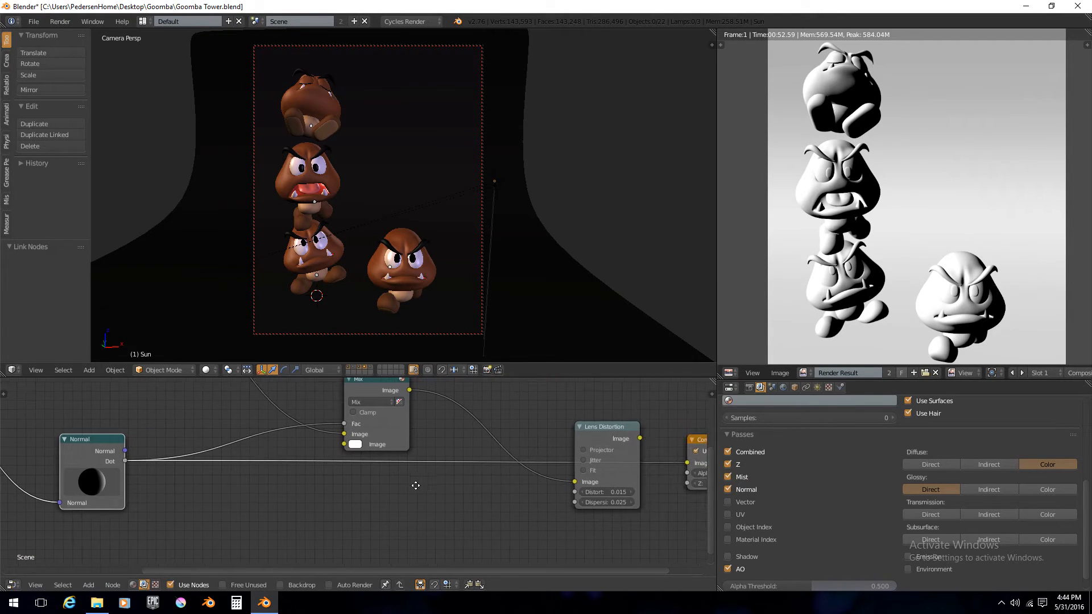
pyautogui.moveTo(585, 478); pyautogui.dragTo(521, 476, button='middle')
pyautogui.moveTo(575, 463); pyautogui.dragTo(291, 466)
pyautogui.moveTo(338, 401); pyautogui.dragTo(575, 464)
# Set the Mix node's blend type to Add and rotate the Normal sphere so its lit side faces right.
pyautogui.moveTo(381, 480); pyautogui.dragTo(464, 493, button='middle')
pyautogui.scroll(2, 544, 478)
pyautogui.click(431, 414)
pyautogui.click(425, 392)
pyautogui.moveTo(164, 494); pyautogui.dragTo(97, 465)
pyautogui.scroll(-3, 162, 471)
pyautogui.moveTo(160, 472); pyautogui.dragTo(342, 498, button='middle')
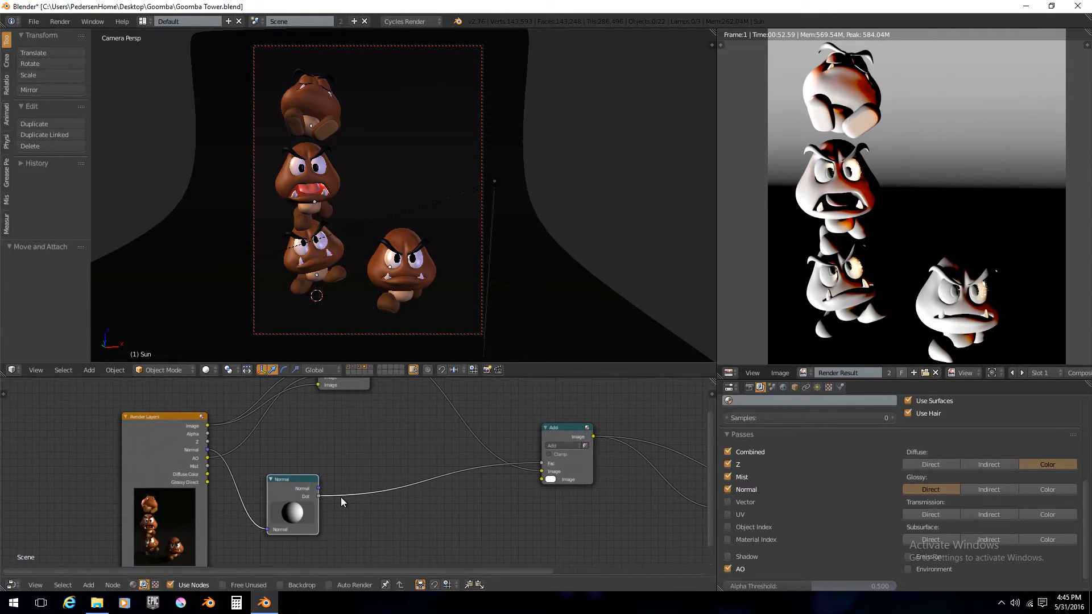
pyautogui.scroll(2, 340, 498)
pyautogui.moveTo(293, 447)
pyautogui.mouseDown()
pyautogui.moveTo(306, 440)
pyautogui.moveTo(292, 443)
pyautogui.mouseUp()
pyautogui.moveTo(177, 404); pyautogui.dragTo(280, 446)
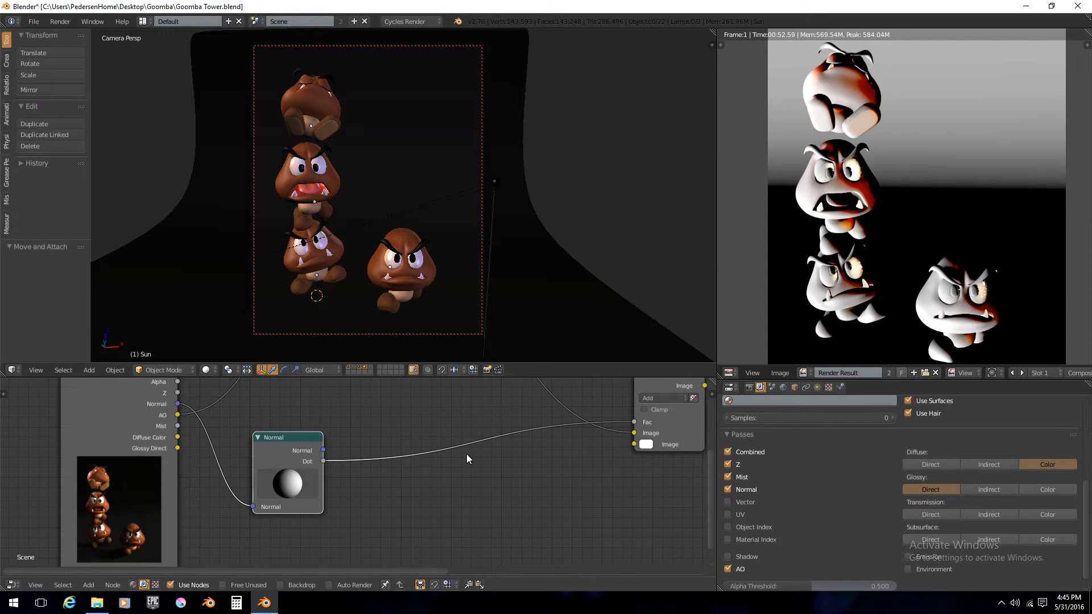
pyautogui.scroll(-1, 341, 466)
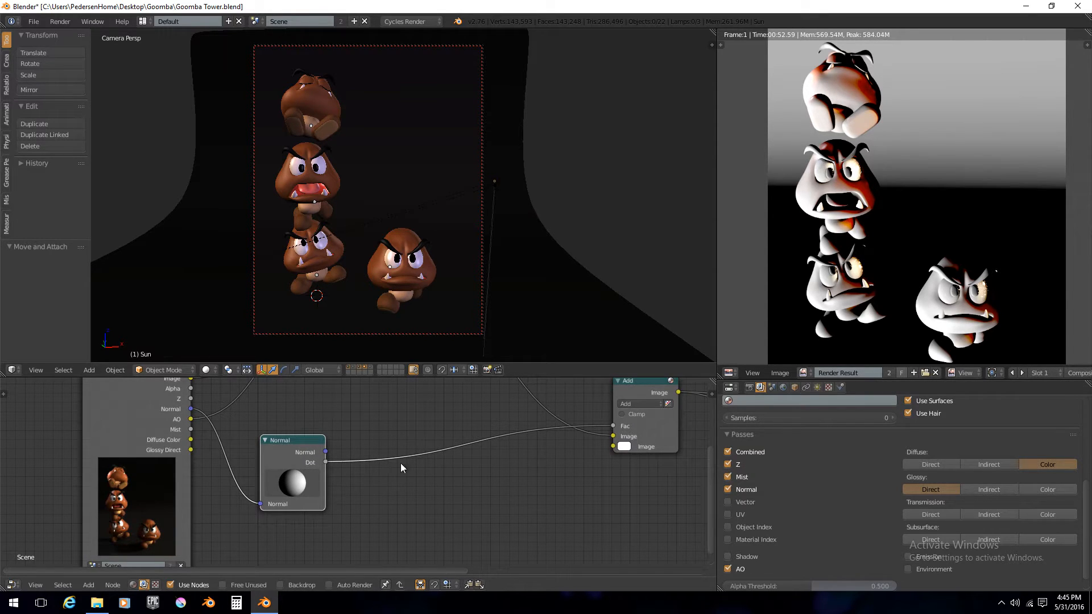
pyautogui.moveTo(460, 475); pyautogui.dragTo(439, 482, button='middle')
pyautogui.moveTo(540, 461); pyautogui.dragTo(477, 469, button='middle')
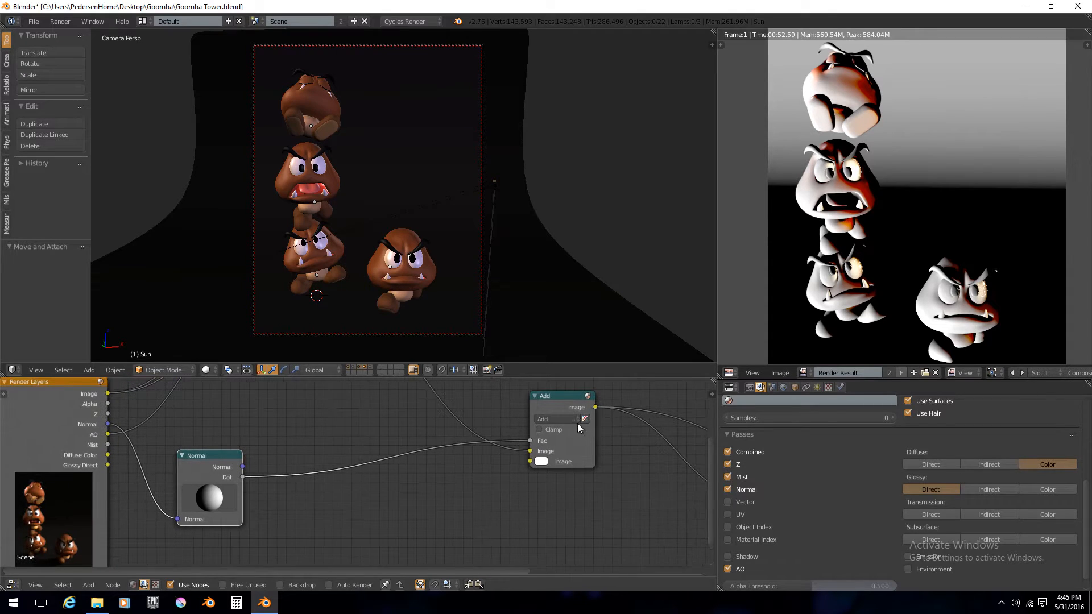
# Insert a ColorRamp node on the link between the Normal node's Dot output and the Add node's Fac input.
pyautogui.hotkey('shift', 'a')
pyautogui.moveTo(426, 446)
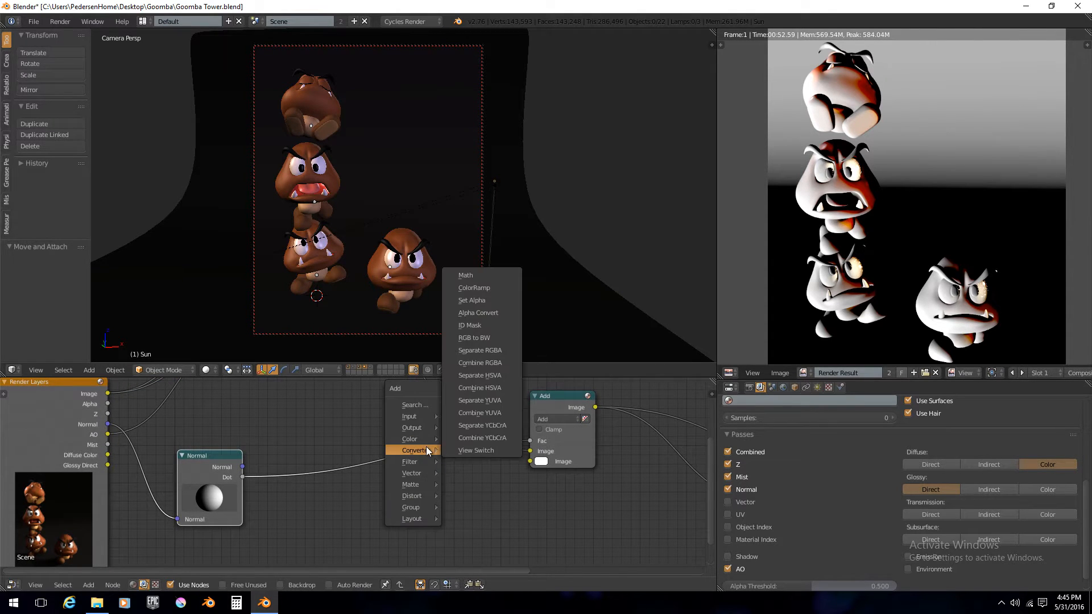
pyautogui.click(483, 288)
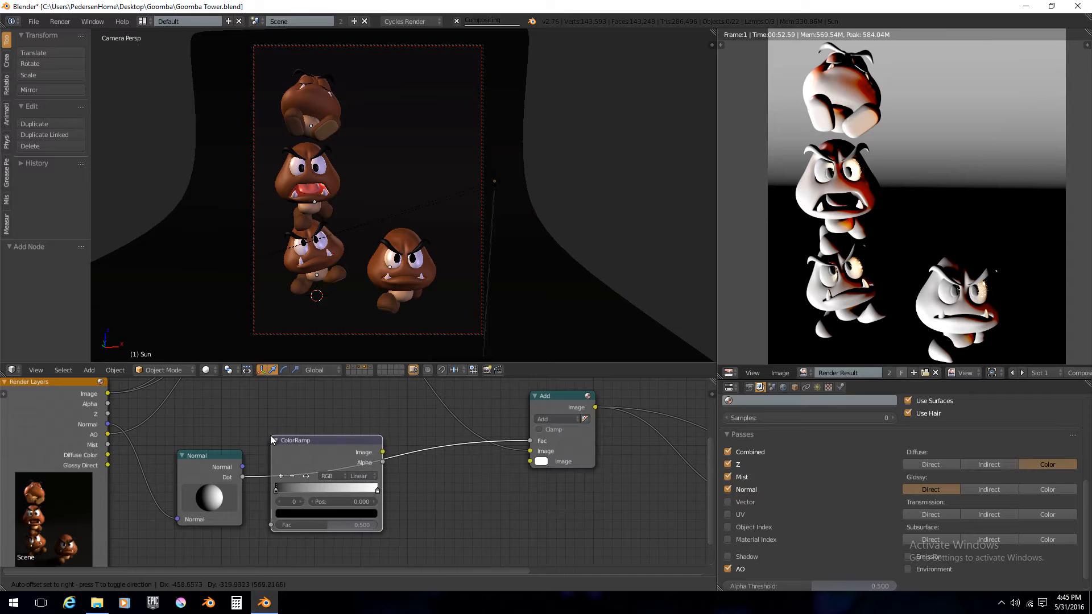
pyautogui.click(315, 475)
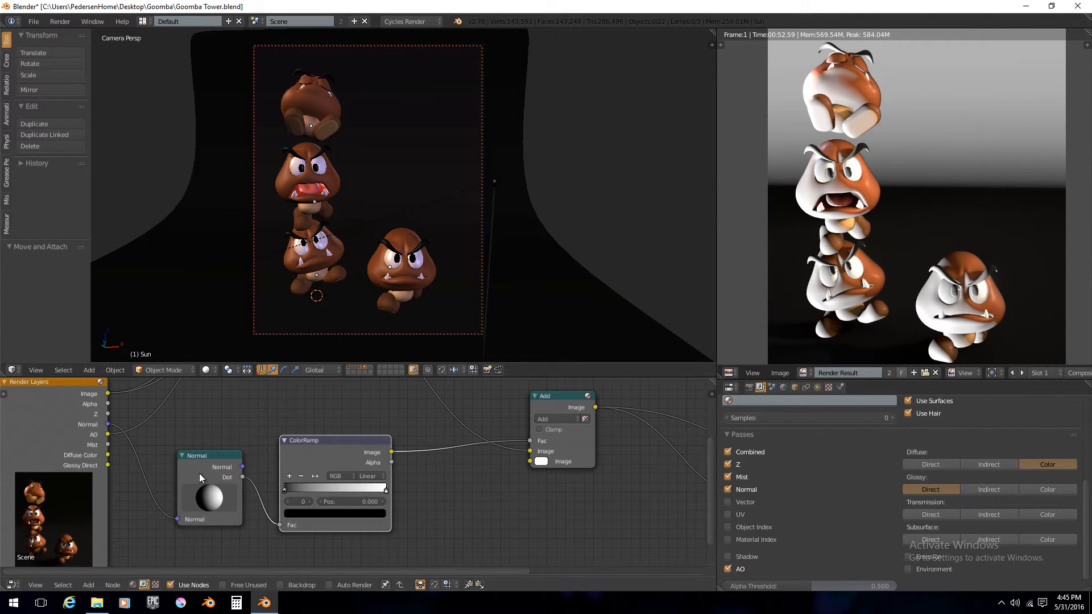
# Set the blend type of the Add node after the ColorRamp back to Mix.
pyautogui.moveTo(218, 465); pyautogui.dragTo(216, 469)
pyautogui.moveTo(336, 449); pyautogui.dragTo(325, 444)
pyautogui.moveTo(571, 429); pyautogui.dragTo(463, 453, button='middle')
pyautogui.click(446, 443)
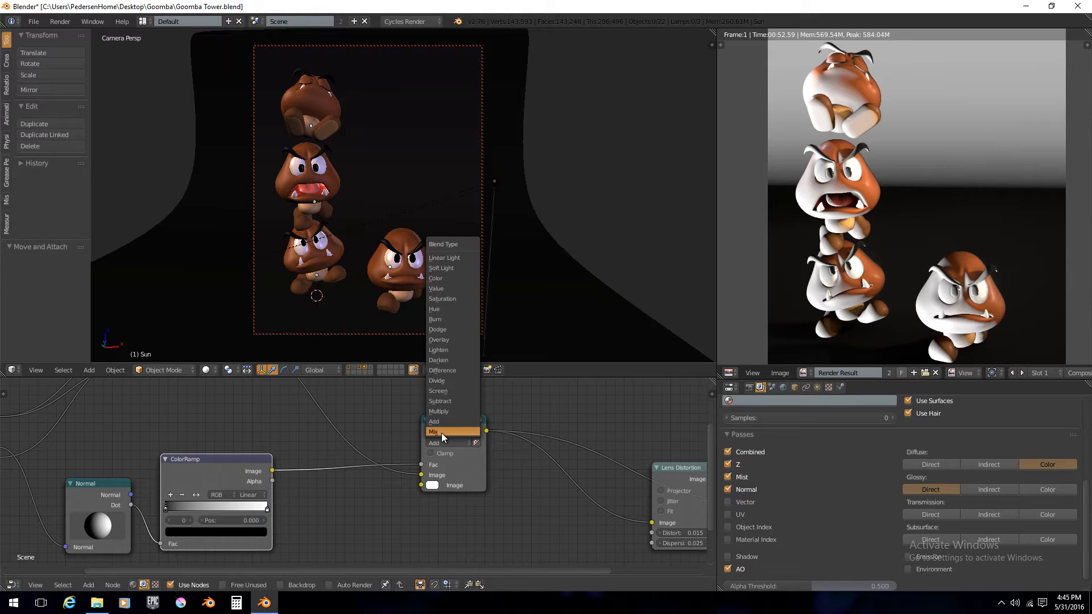
pyautogui.click(442, 432)
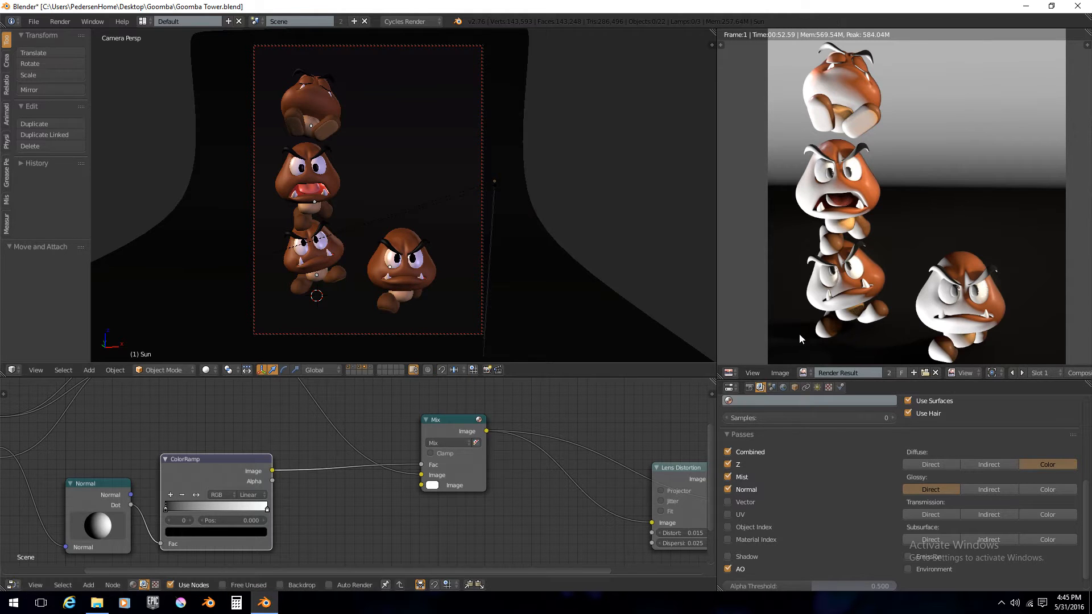
# Reposition the ColorRamp node neatly beside the Normal node, slightly lower and closer to it.
pyautogui.moveTo(189, 493); pyautogui.dragTo(296, 485, button='middle')
pyautogui.moveTo(316, 464); pyautogui.dragTo(330, 445)
pyautogui.moveTo(380, 480); pyautogui.dragTo(359, 468, button='middle')
pyautogui.scroll(1, 360, 471)
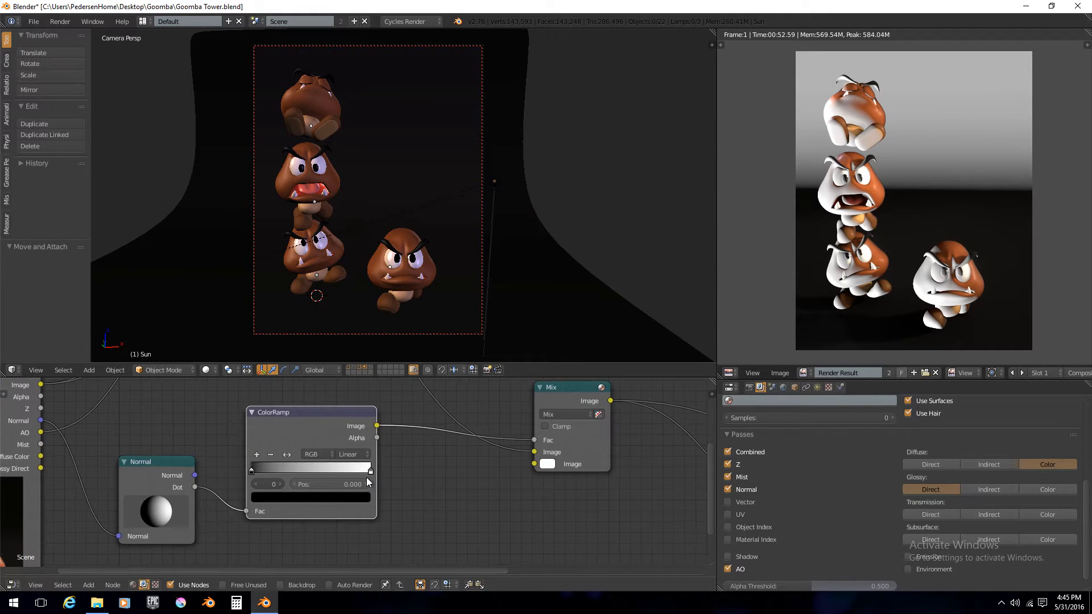
pyautogui.moveTo(295, 417); pyautogui.dragTo(279, 440)
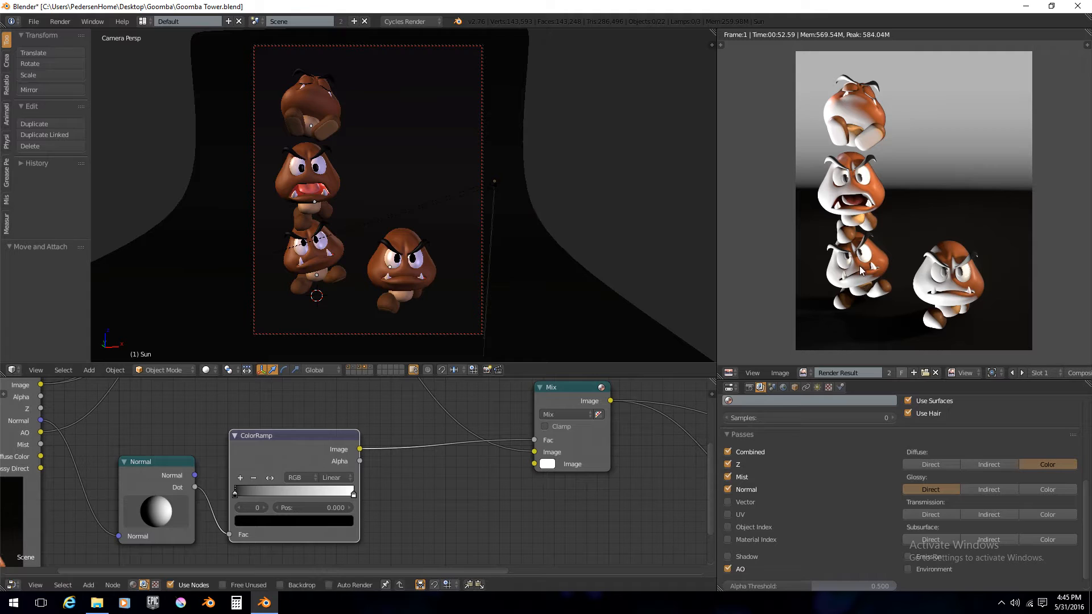
# Select the Sun.001 lamp beside the camera frame, check its lamp colour and strength settings, and deselect it.
pyautogui.scroll(2, 412, 295)
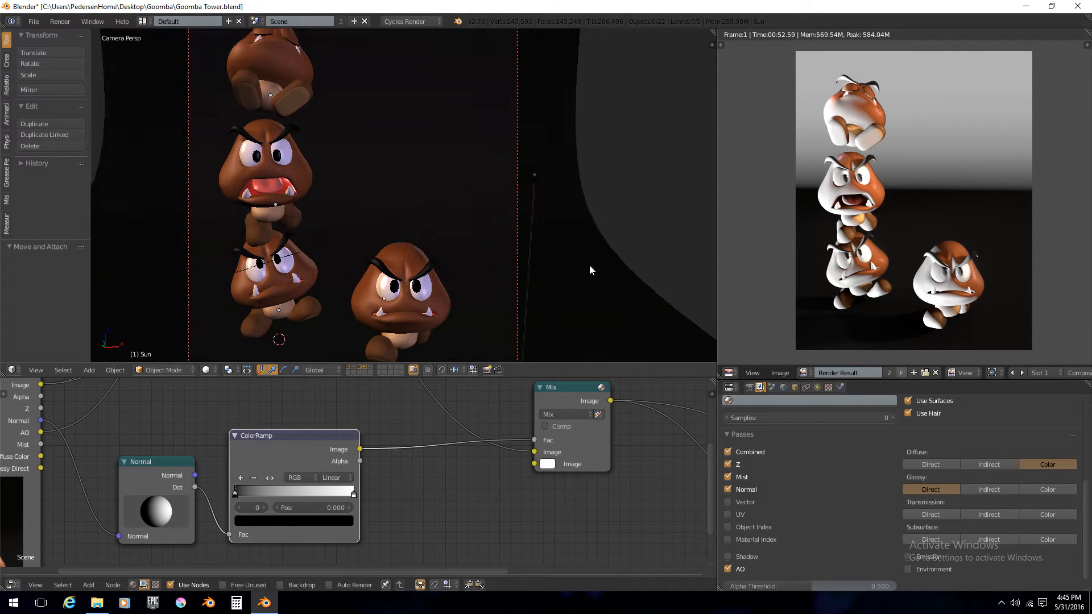
pyautogui.rightClick(535, 179)
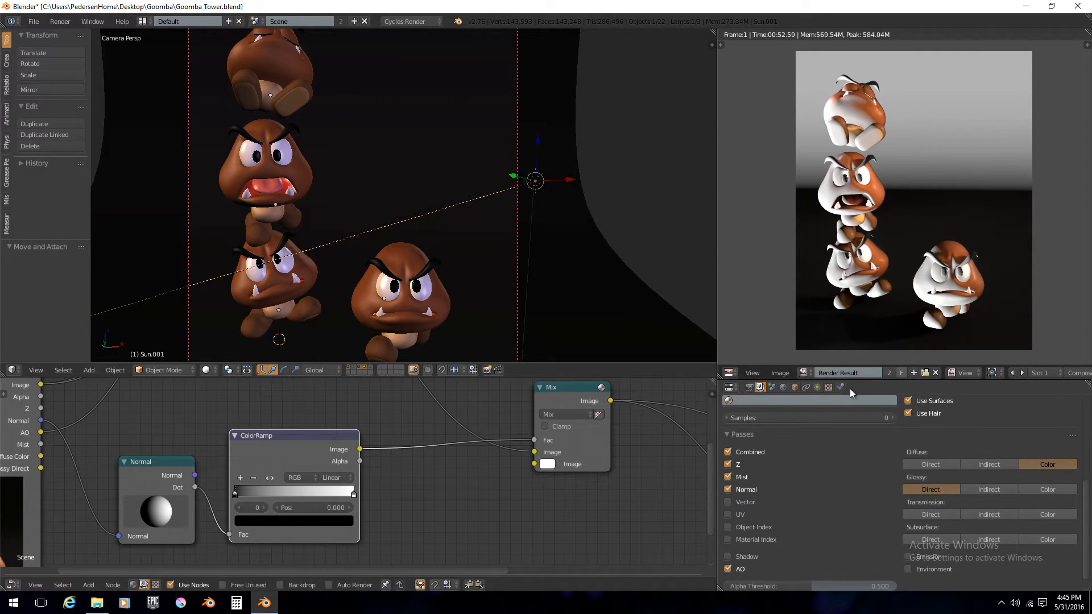
pyautogui.click(818, 388)
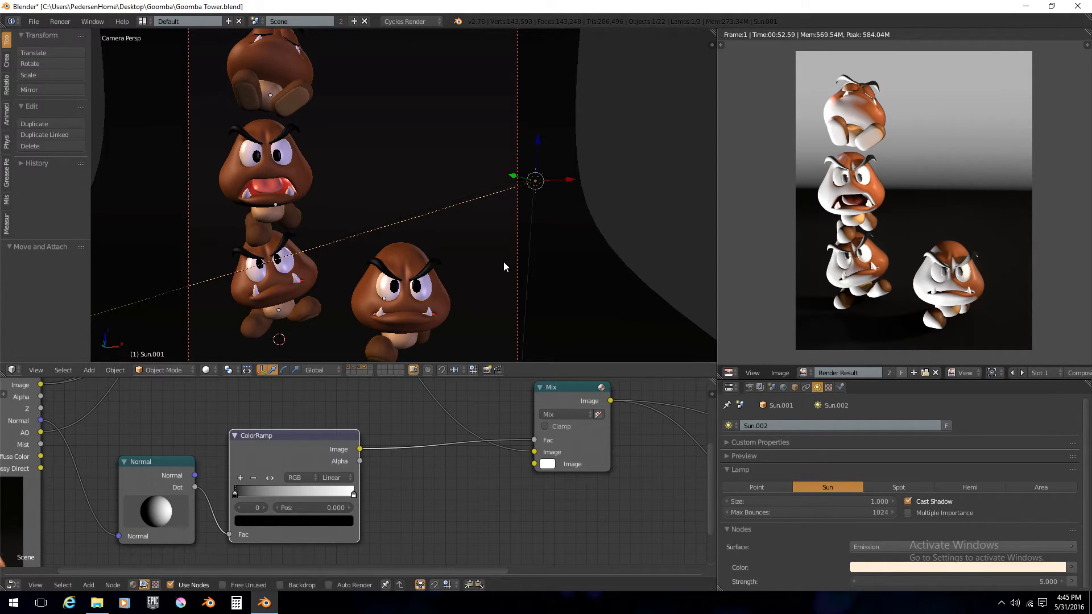
pyautogui.scroll(-2, 592, 271)
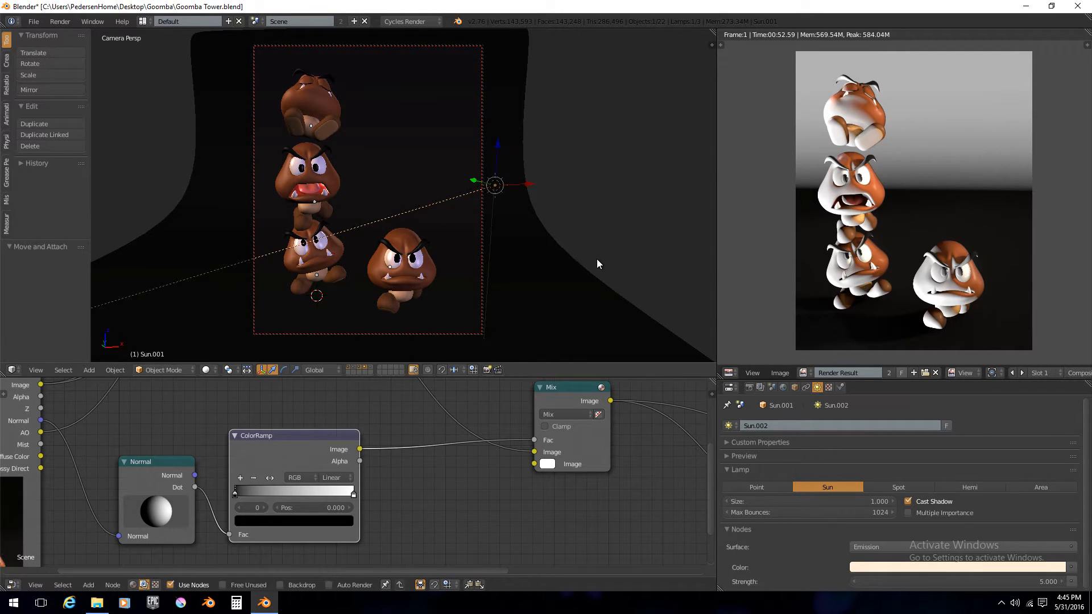
pyautogui.press('a')
# Set the ColorRamp node's interpolation to Ease.
pyautogui.click(290, 448)
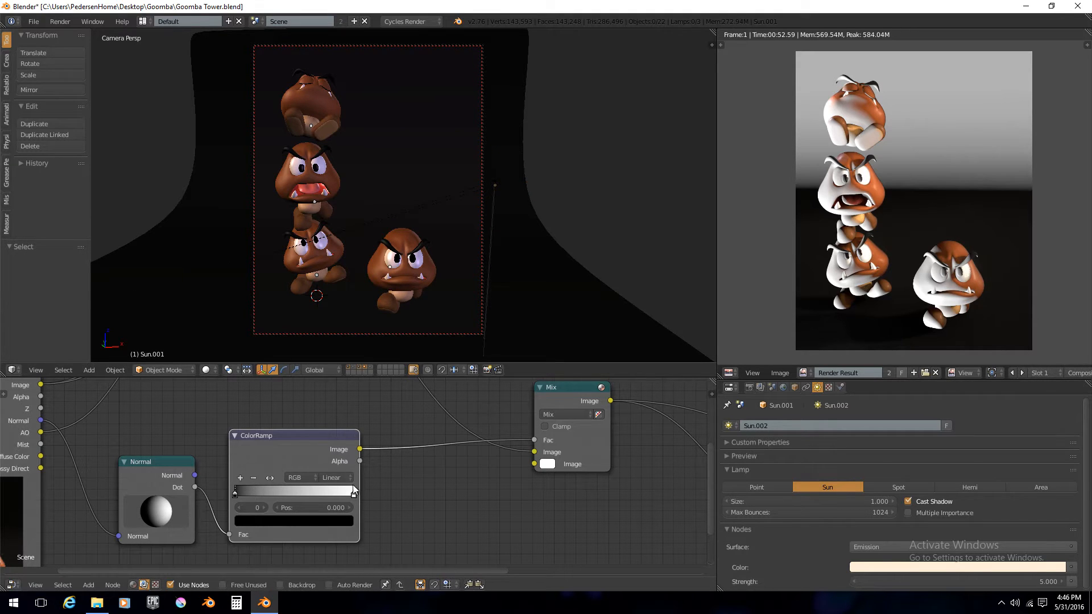
pyautogui.click(343, 479)
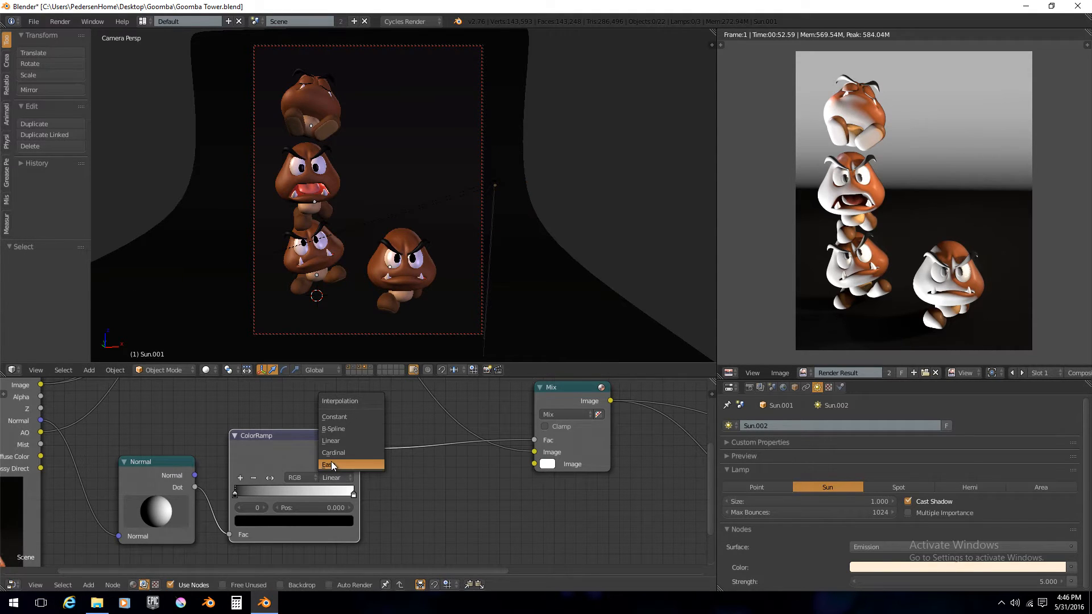
pyautogui.click(331, 465)
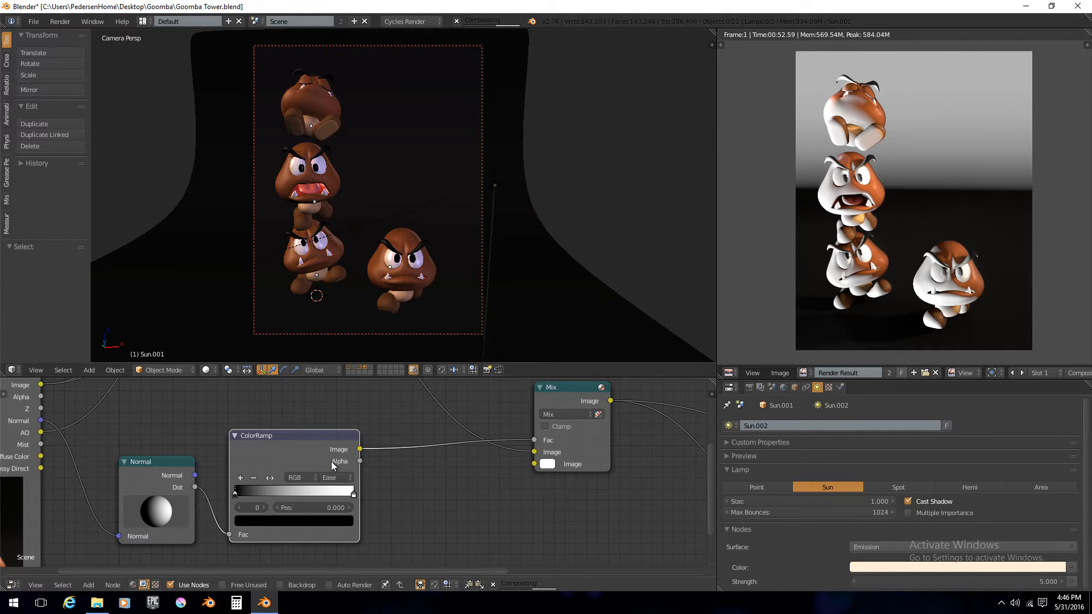
# Rotate the Normal node's sphere so its lit side faces almost straight forward.
pyautogui.scroll(-1, 351, 479)
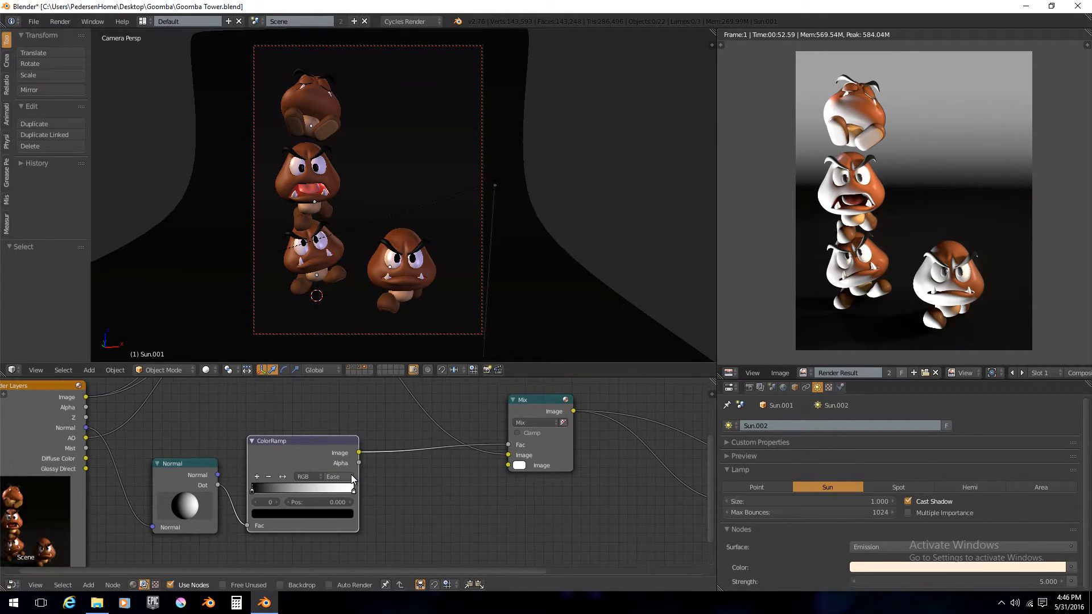
pyautogui.moveTo(385, 480); pyautogui.dragTo(330, 458, button='middle')
pyautogui.moveTo(120, 480)
pyautogui.mouseDown()
pyautogui.moveTo(123, 491)
pyautogui.moveTo(114, 479)
pyautogui.mouseUp()
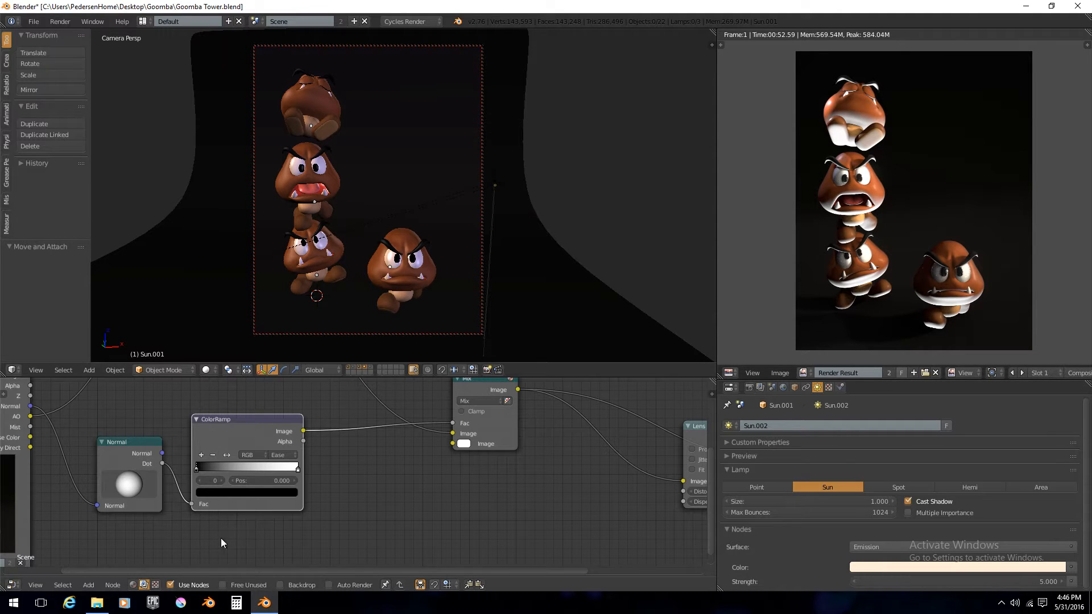
# Try the ColorRamp's black stop at position 0.455, and return it to 0.000.
pyautogui.scroll(1, 250, 541)
pyautogui.scroll(1, 258, 541)
pyautogui.moveTo(273, 512); pyautogui.dragTo(317, 512, button='middle')
pyautogui.moveTo(319, 473); pyautogui.dragTo(400, 477)
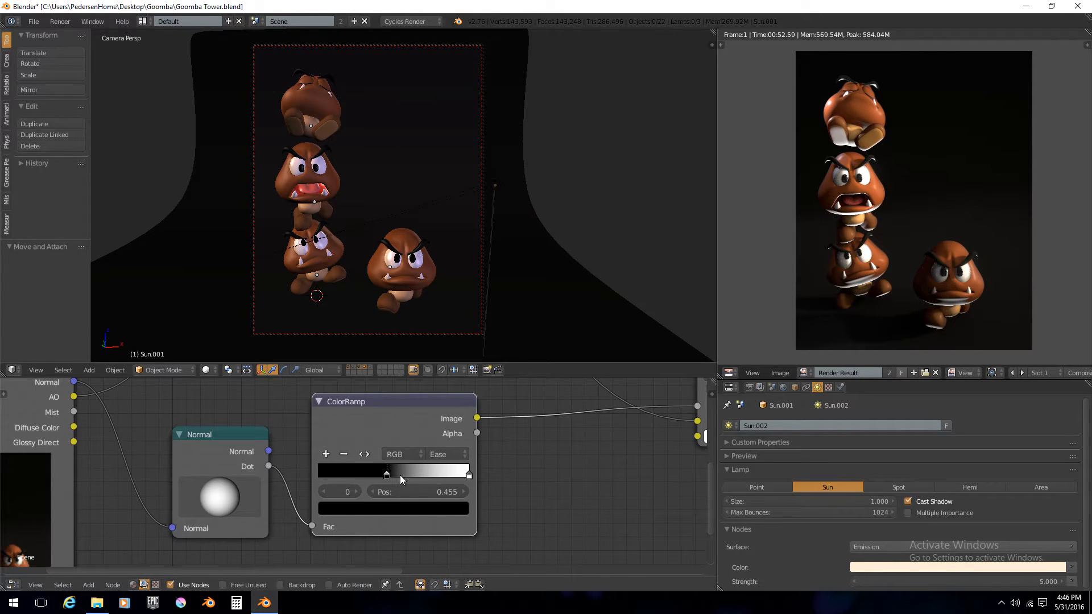
pyautogui.moveTo(387, 474); pyautogui.dragTo(294, 481)
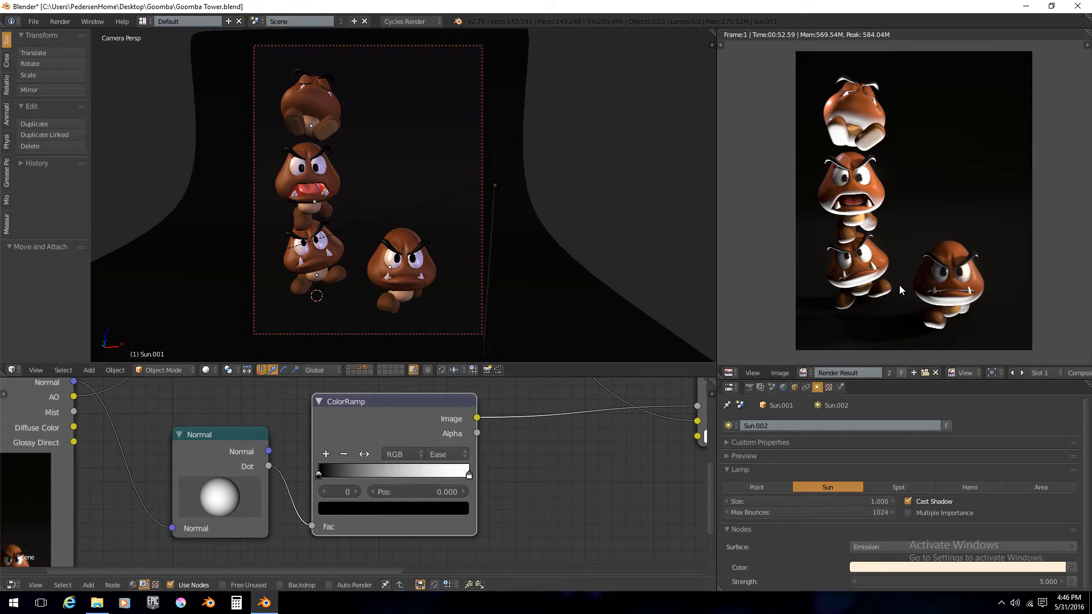
# Rotate the Normal node's sphere so its lit side points right, fine-tuning the side light on the Goombas.
pyautogui.scroll(2, 944, 295)
pyautogui.scroll(-2, 944, 295)
pyautogui.moveTo(230, 509)
pyautogui.mouseDown()
pyautogui.moveTo(192, 476)
pyautogui.moveTo(213, 497)
pyautogui.moveTo(257, 489)
pyautogui.moveTo(228, 503)
pyautogui.moveTo(237, 486)
pyautogui.moveTo(244, 495)
pyautogui.moveTo(217, 507)
pyautogui.moveTo(219, 495)
pyautogui.moveTo(231, 496)
pyautogui.moveTo(217, 507)
pyautogui.moveTo(234, 501)
pyautogui.moveTo(221, 505)
pyautogui.moveTo(221, 484)
pyautogui.moveTo(251, 506)
pyautogui.mouseUp()
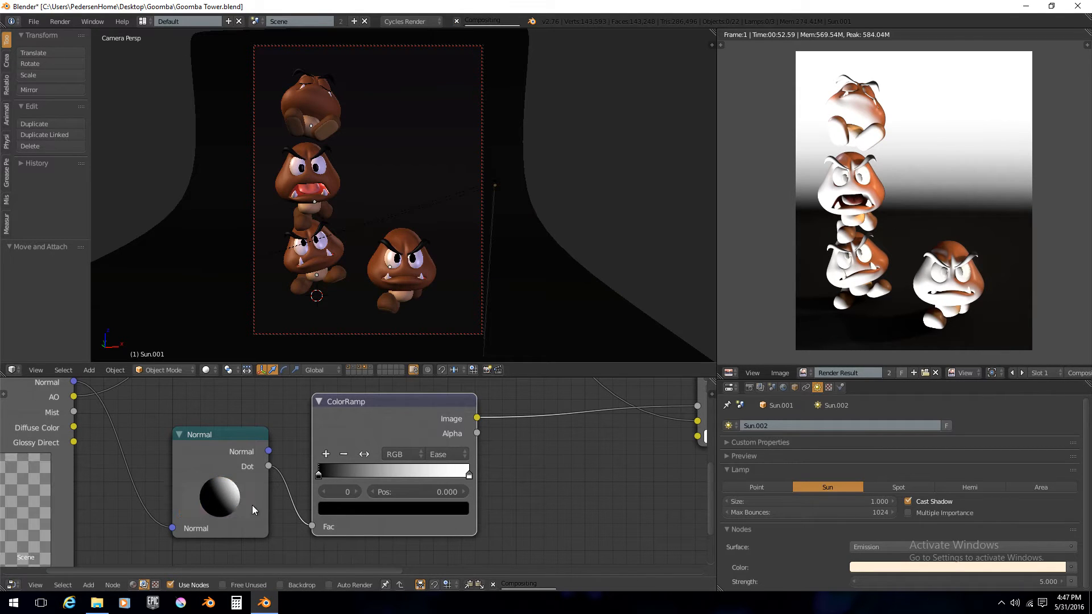
pyautogui.moveTo(237, 508)
pyautogui.mouseDown()
pyautogui.moveTo(225, 504)
pyautogui.moveTo(234, 514)
pyautogui.moveTo(240, 501)
pyautogui.mouseUp()
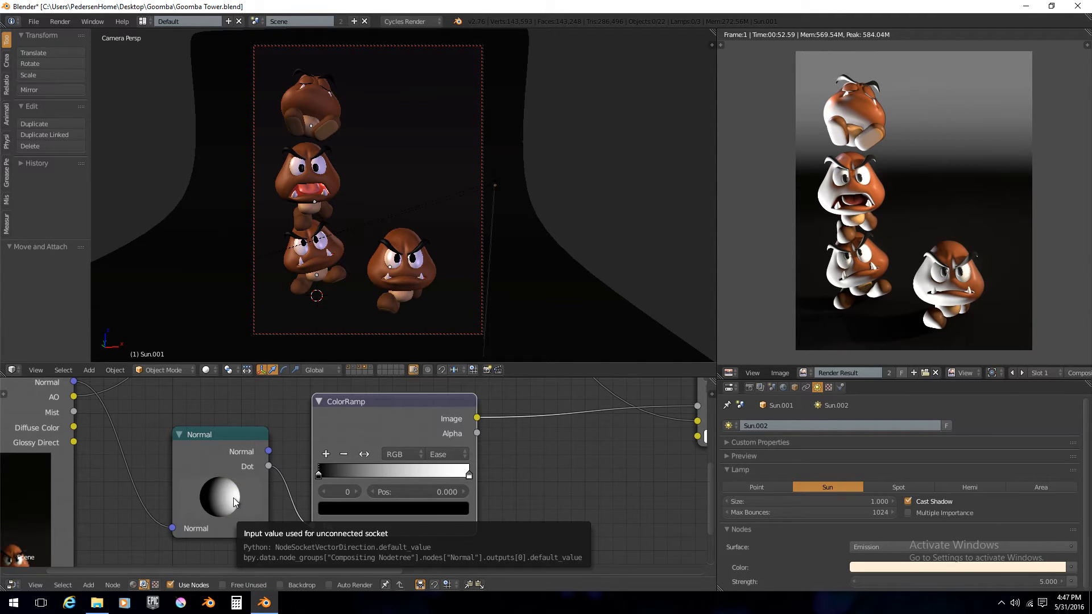
pyautogui.moveTo(233, 498); pyautogui.dragTo(227, 500)
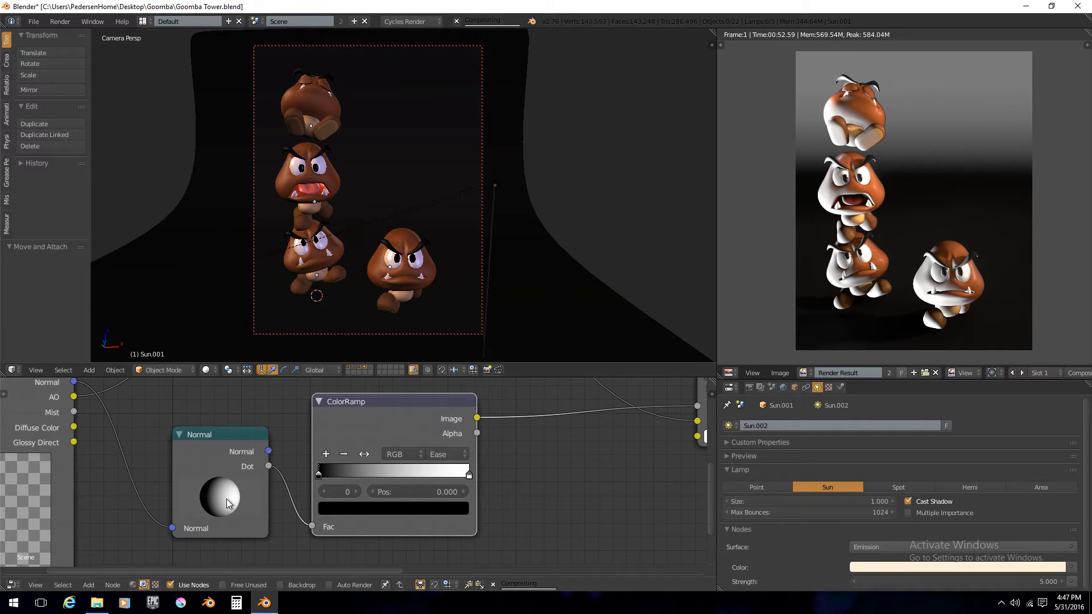
# Tighten the ColorRamp gradient by moving the black stop to about 0.4 and the white stop to about 0.841.
pyautogui.scroll(-2, 428, 473)
pyautogui.moveTo(438, 476); pyautogui.dragTo(408, 503, button='middle')
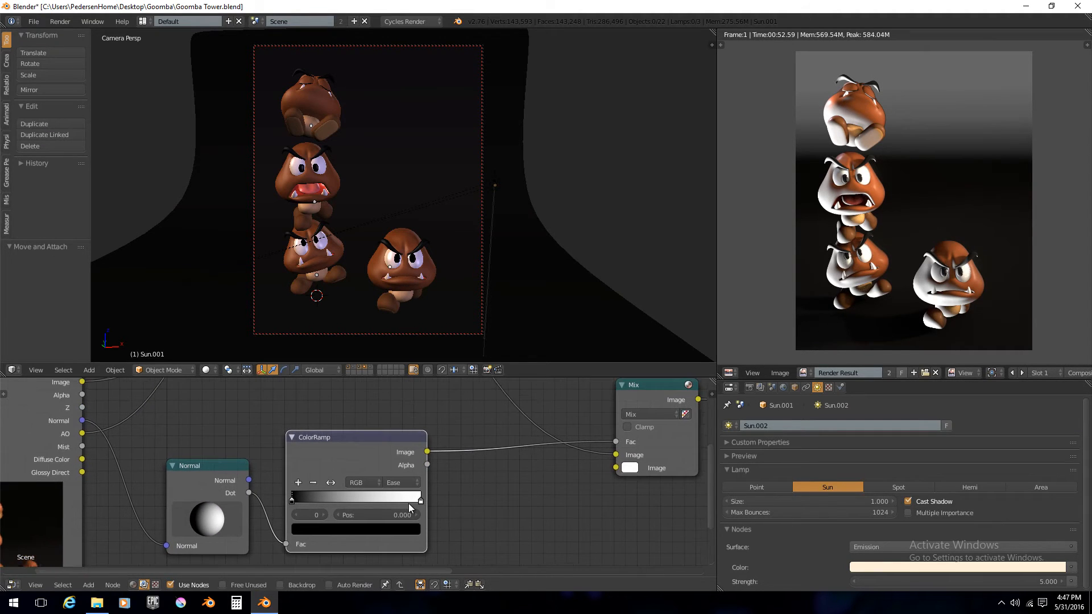
pyautogui.scroll(1, 409, 503)
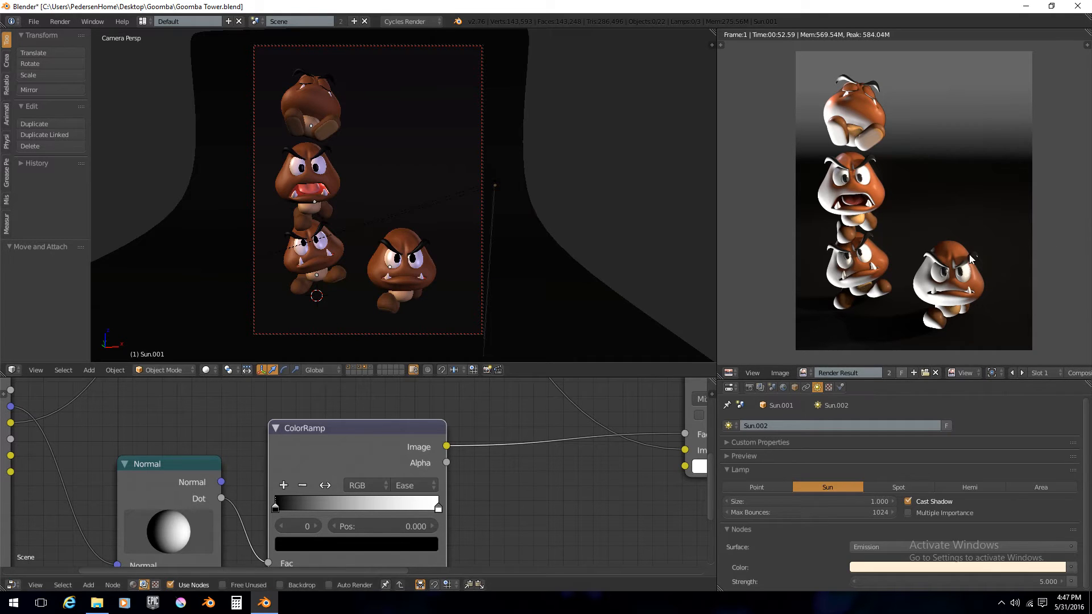
pyautogui.moveTo(276, 507); pyautogui.dragTo(348, 507)
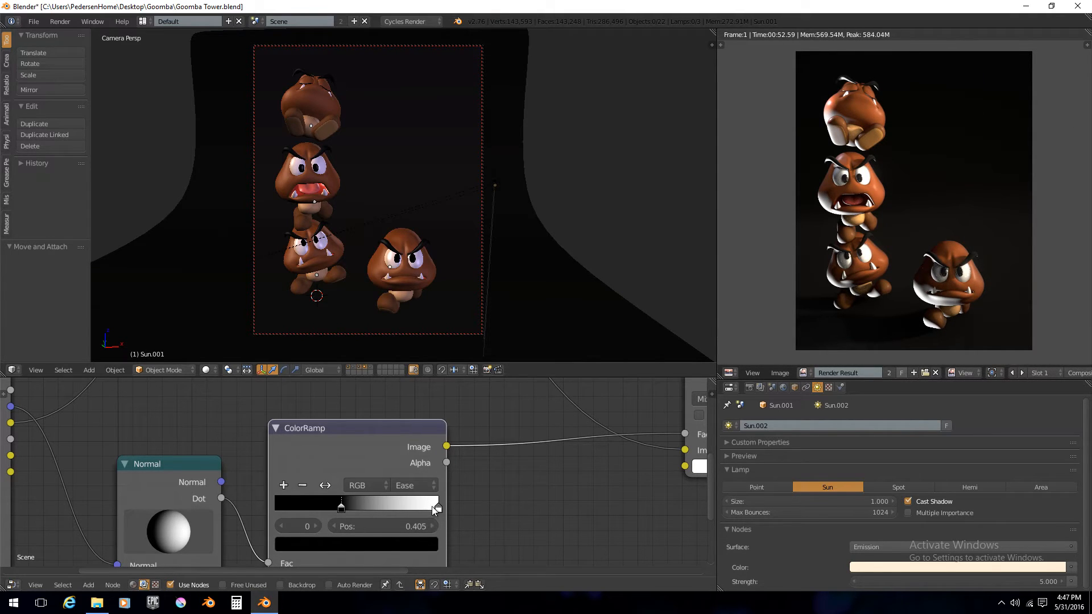
pyautogui.moveTo(432, 506); pyautogui.dragTo(399, 506)
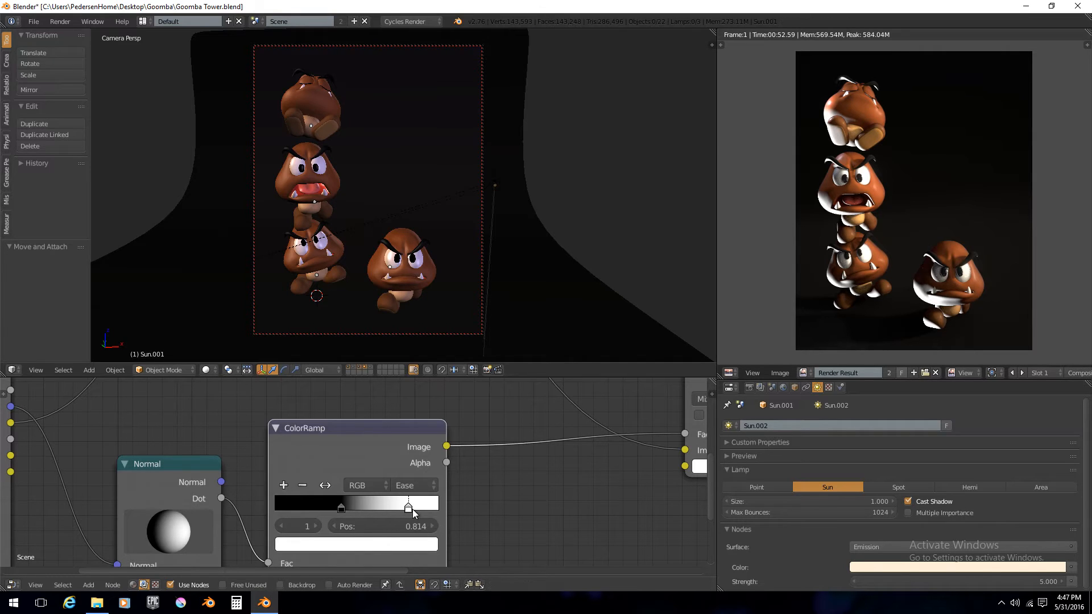
pyautogui.moveTo(343, 507); pyautogui.dragTo(414, 505)
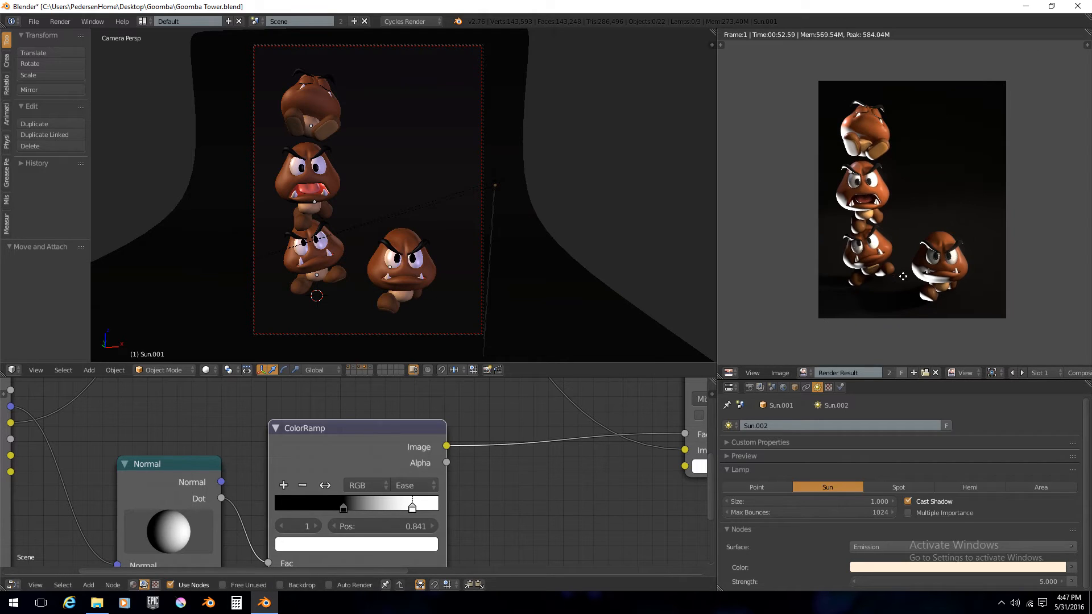
# Space out the Normal and ColorRamp nodes, moving the ColorRamp node closer to the Mix node.
pyautogui.scroll(-1, 853, 296)
pyautogui.scroll(-2, 514, 446)
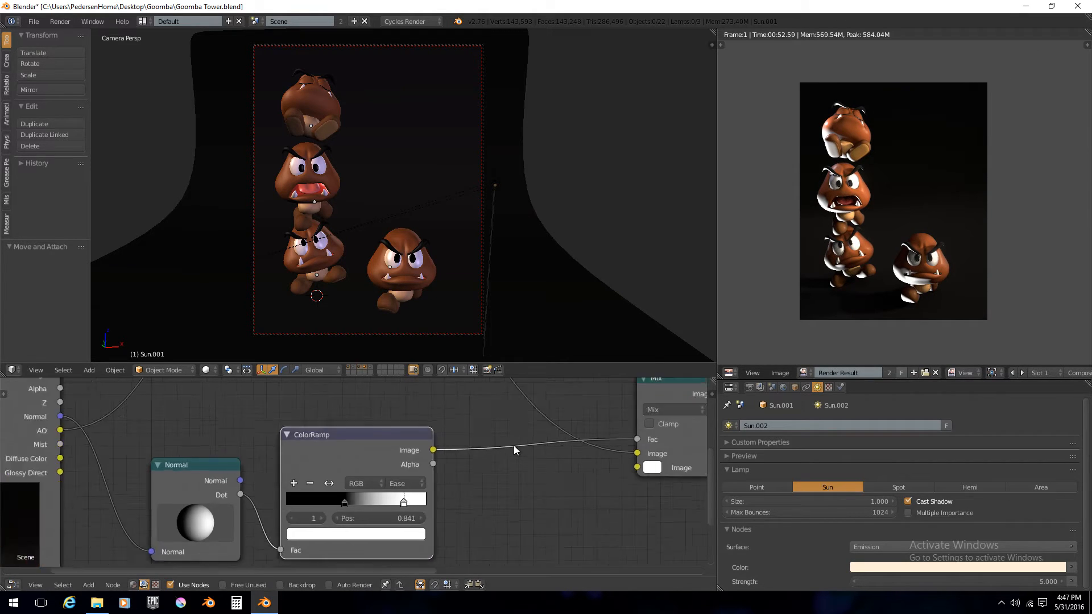
pyautogui.click(229, 474)
pyautogui.moveTo(228, 473); pyautogui.dragTo(230, 475)
pyautogui.moveTo(352, 446); pyautogui.dragTo(380, 444)
# Tint the Mix node's second Image colour blue with a hue of about 0.649 and a saturation of 0.2.
pyautogui.moveTo(597, 468); pyautogui.dragTo(551, 467, button='middle')
pyautogui.click(544, 468)
pyautogui.moveTo(595, 357); pyautogui.dragTo(605, 340)
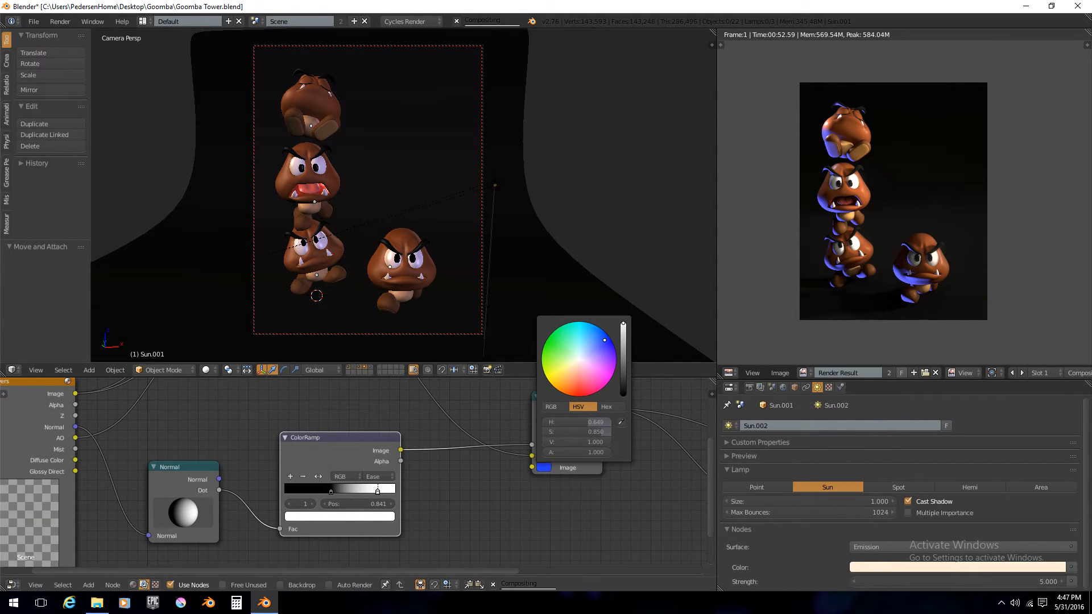
pyautogui.click(605, 427)
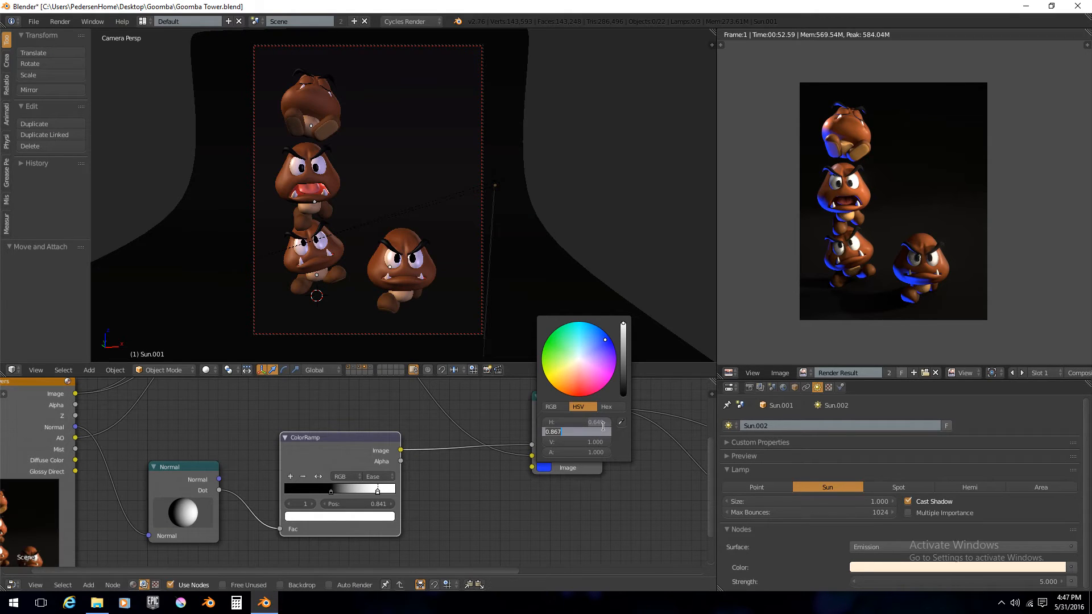
pyautogui.write('0.2')
pyautogui.press('Return')
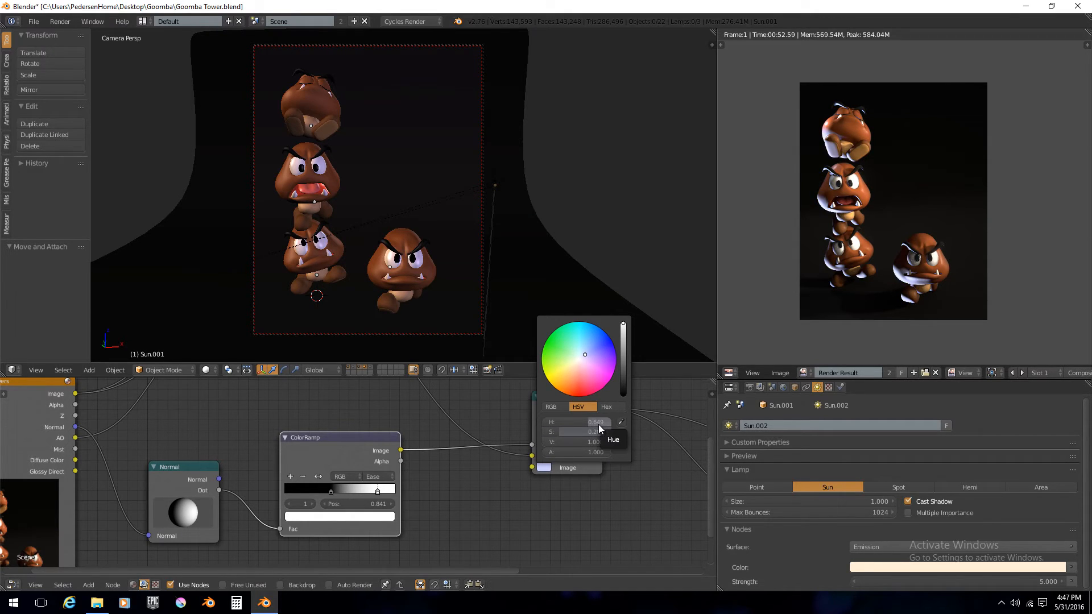
# Try darkening the ColorRamp's white stop to a value of about 0.306, and bring it back up to about 0.980.
pyautogui.scroll(1, 552, 503)
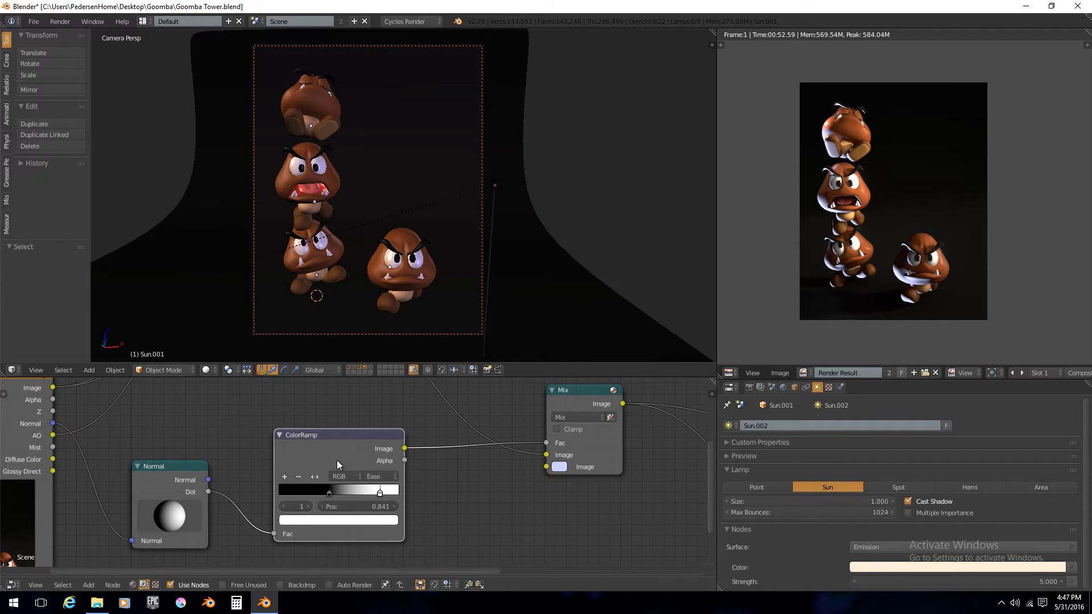
pyautogui.moveTo(338, 460); pyautogui.dragTo(326, 467)
pyautogui.scroll(1, 475, 495)
pyautogui.scroll(-1, 472, 495)
pyautogui.scroll(2, 418, 495)
pyautogui.click(363, 505)
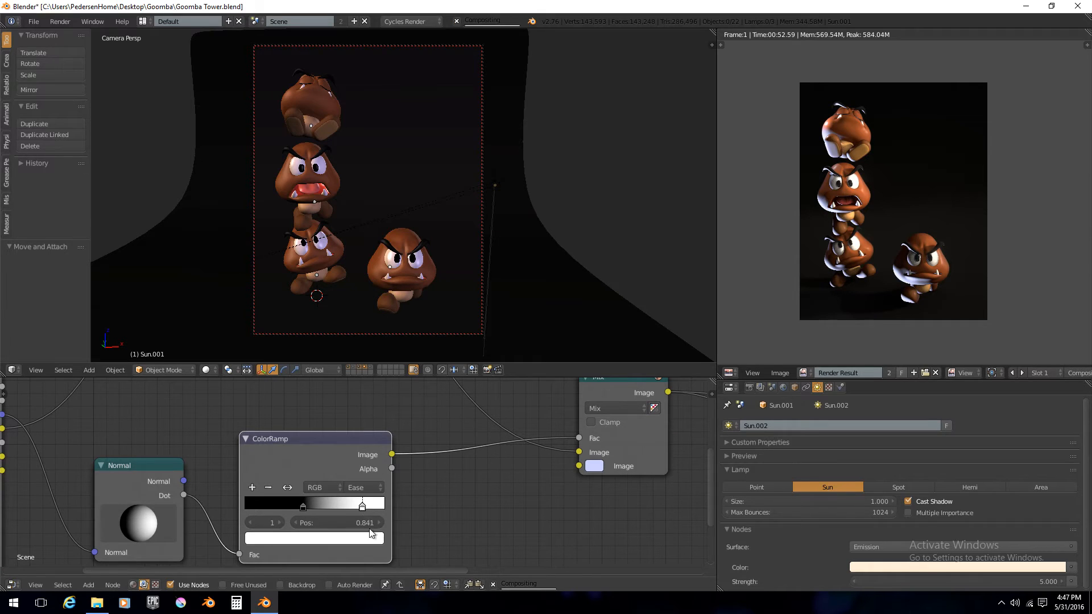
pyautogui.click(368, 539)
pyautogui.moveTo(355, 359); pyautogui.dragTo(351, 421)
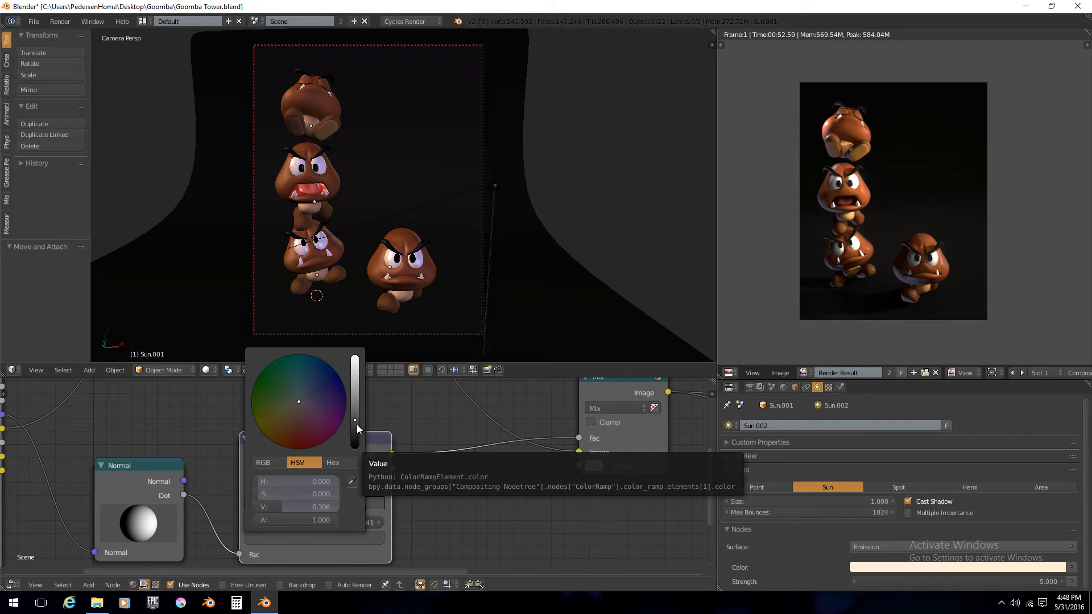
pyautogui.moveTo(356, 422); pyautogui.dragTo(356, 359)
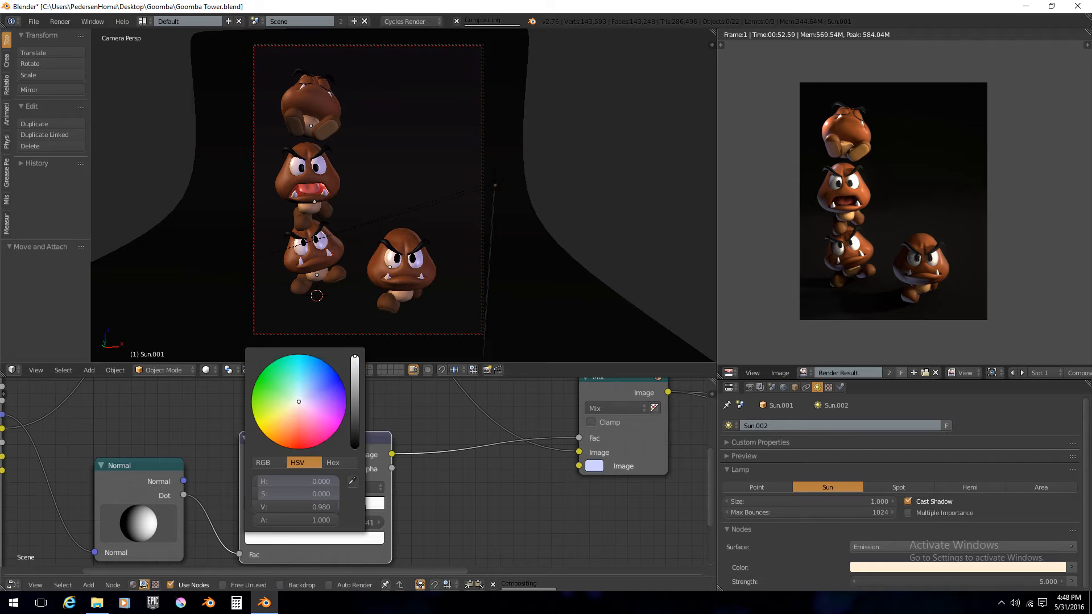
# Insert a Math node set to Multiply between the ColorRamp output and the Mix node's Fac input.
pyautogui.moveTo(316, 439); pyautogui.dragTo(303, 440)
pyautogui.scroll(-2, 320, 467)
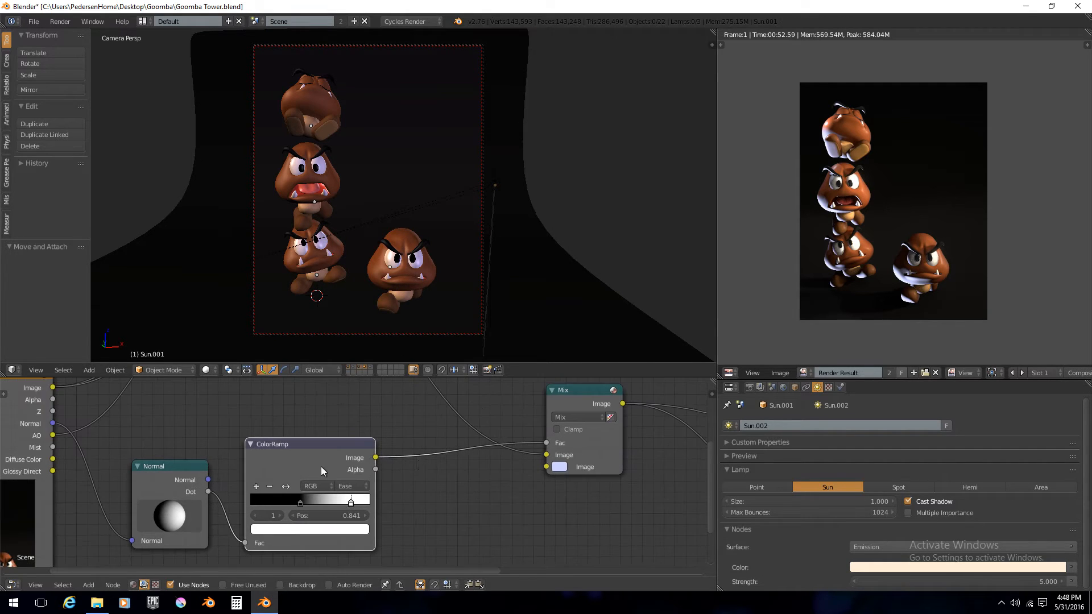
pyautogui.moveTo(538, 444); pyautogui.dragTo(448, 445, button='middle')
pyautogui.hotkey('shift', 'a')
pyautogui.moveTo(432, 441)
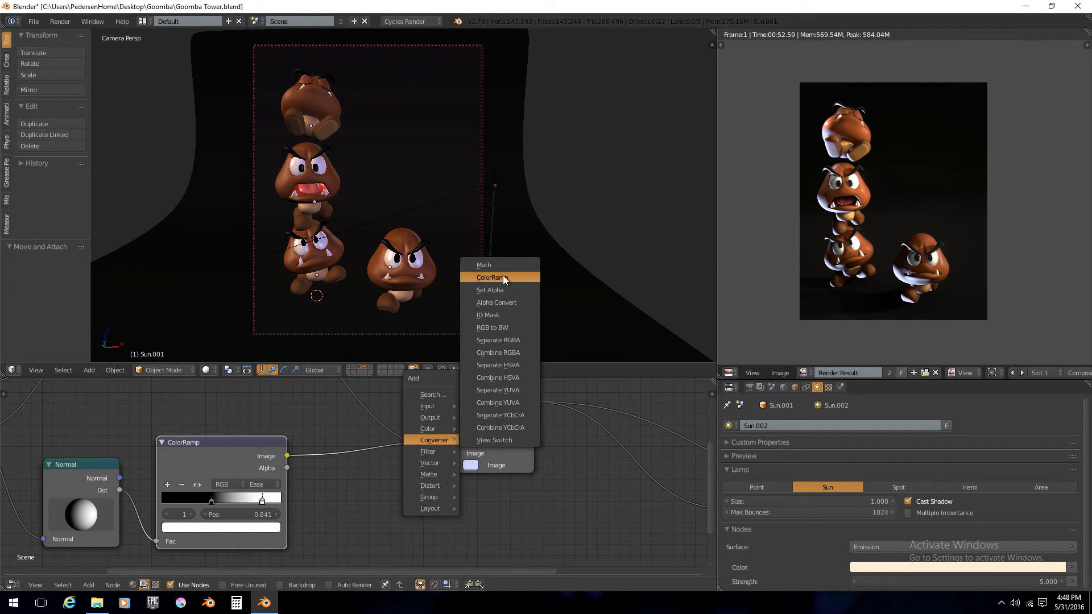
pyautogui.click(504, 275)
pyautogui.click(328, 428)
pyautogui.click(370, 452)
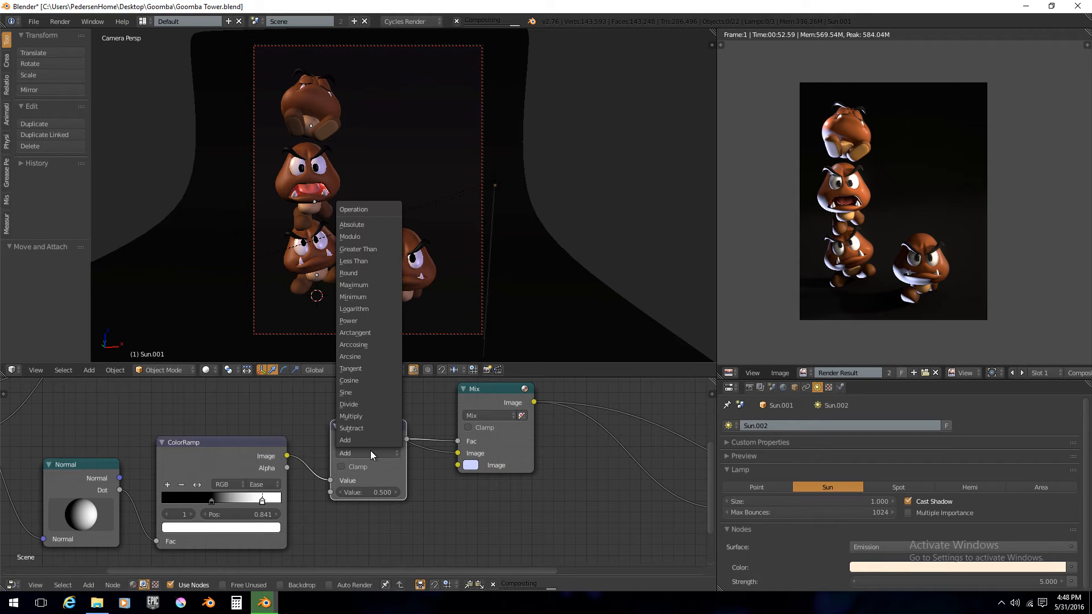
pyautogui.click(366, 416)
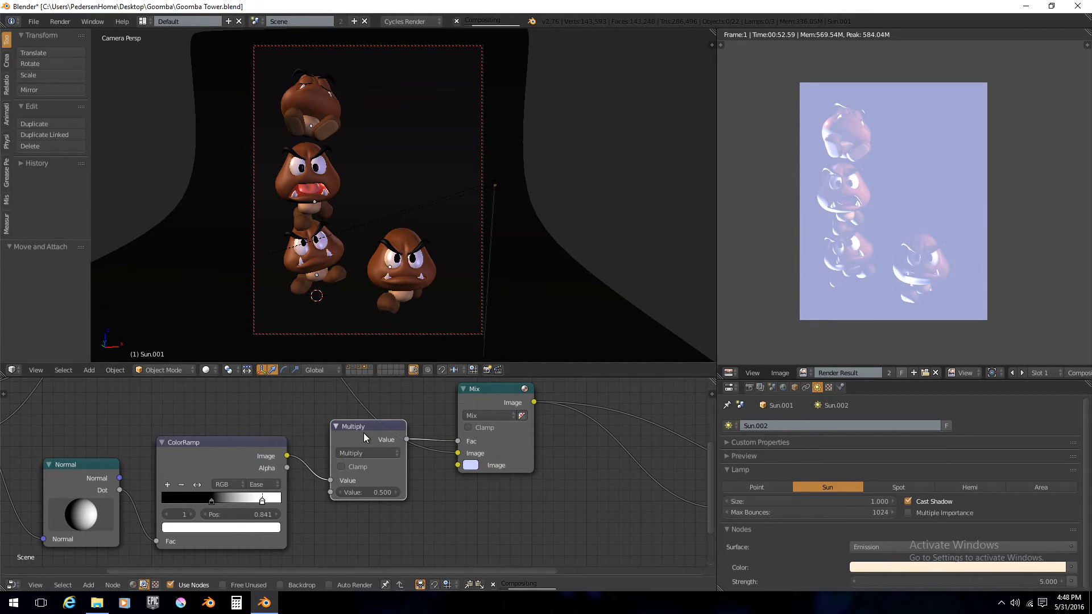
# Try the Multiply node's value at 0.000, and raise it to 0.100.
pyautogui.doubleClick(364, 499)
pyautogui.write('0')
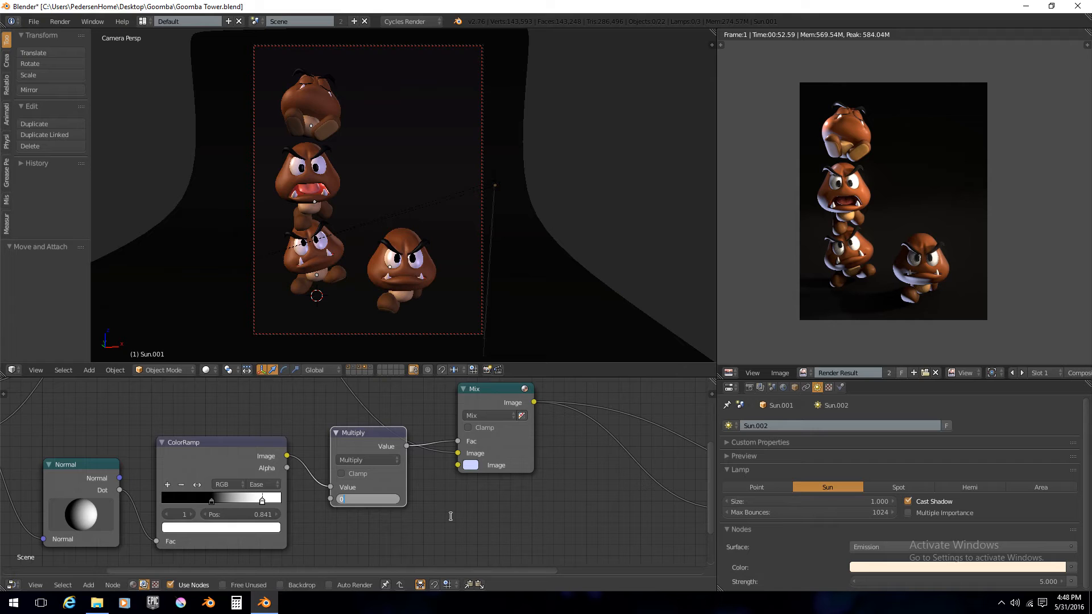
pyautogui.press('Return')
pyautogui.scroll(1, 395, 514)
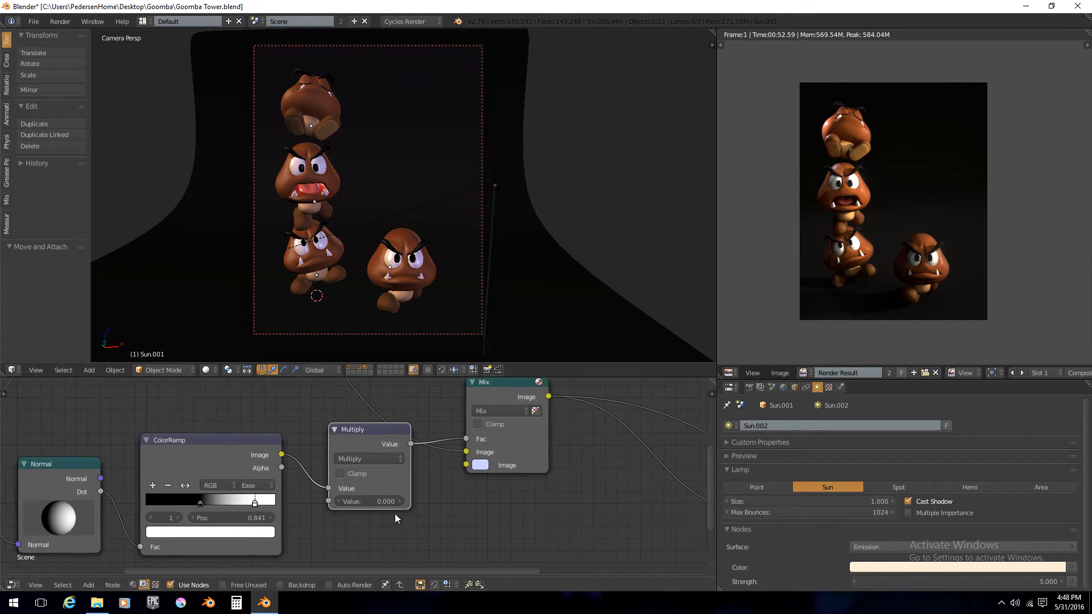
pyautogui.scroll(2, 837, 333)
pyautogui.click(408, 504)
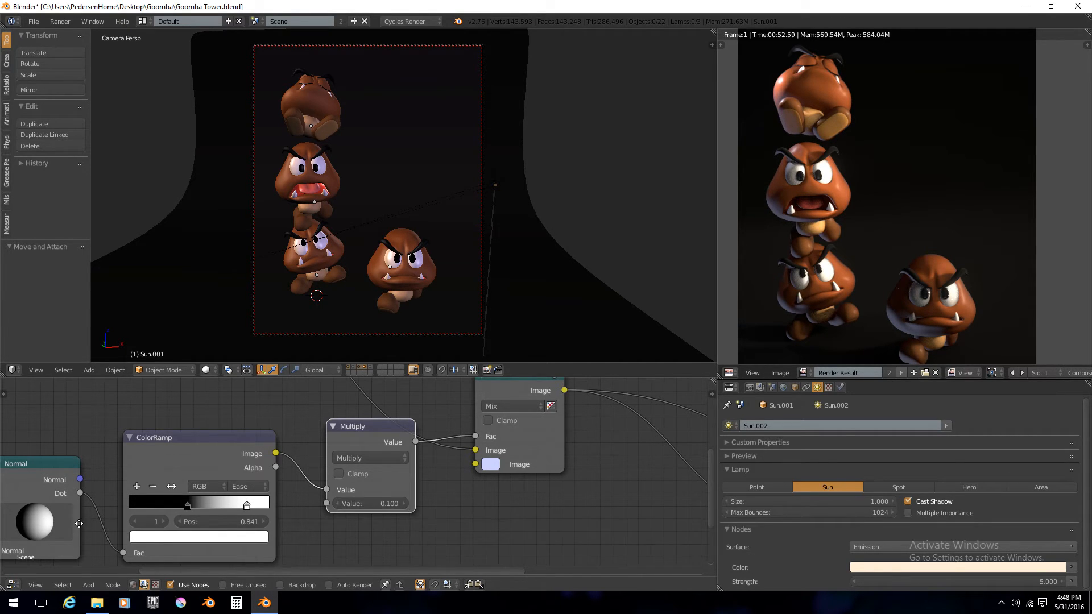
# Slightly readjust the direction of the Normal node's sphere to refine the rim light.
pyautogui.moveTo(79, 524); pyautogui.dragTo(292, 510, button='middle')
pyautogui.moveTo(262, 510)
pyautogui.mouseDown()
pyautogui.moveTo(261, 520)
pyautogui.moveTo(261, 508)
pyautogui.mouseUp()
pyautogui.moveTo(262, 513); pyautogui.dragTo(266, 518)
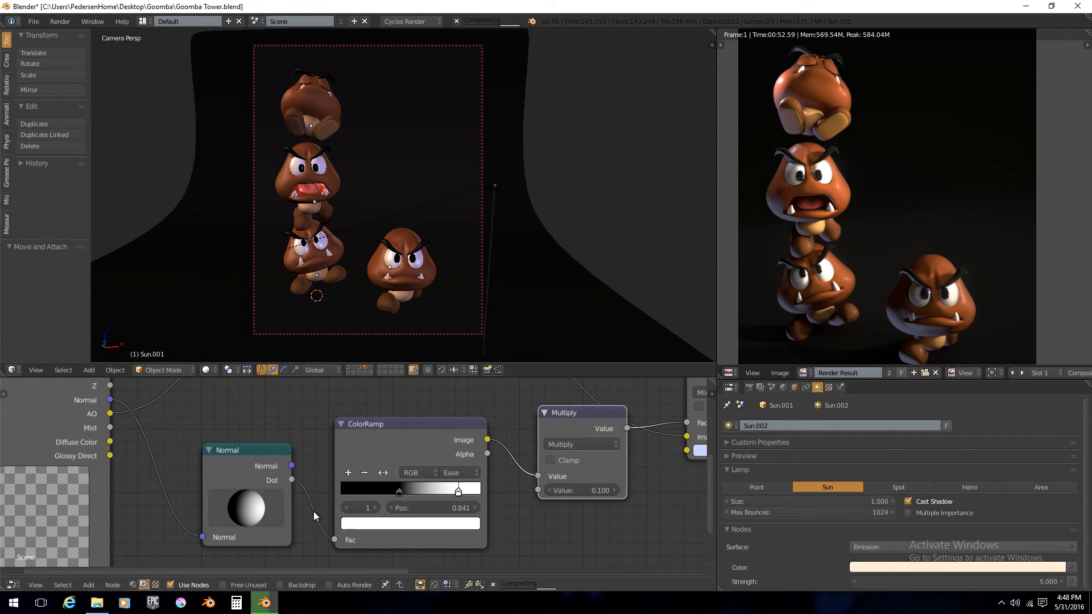
# Set the Multiply node's value to 0.2 to strengthen the rim light.
pyautogui.moveTo(544, 490); pyautogui.dragTo(502, 503, button='middle')
pyautogui.click(468, 514)
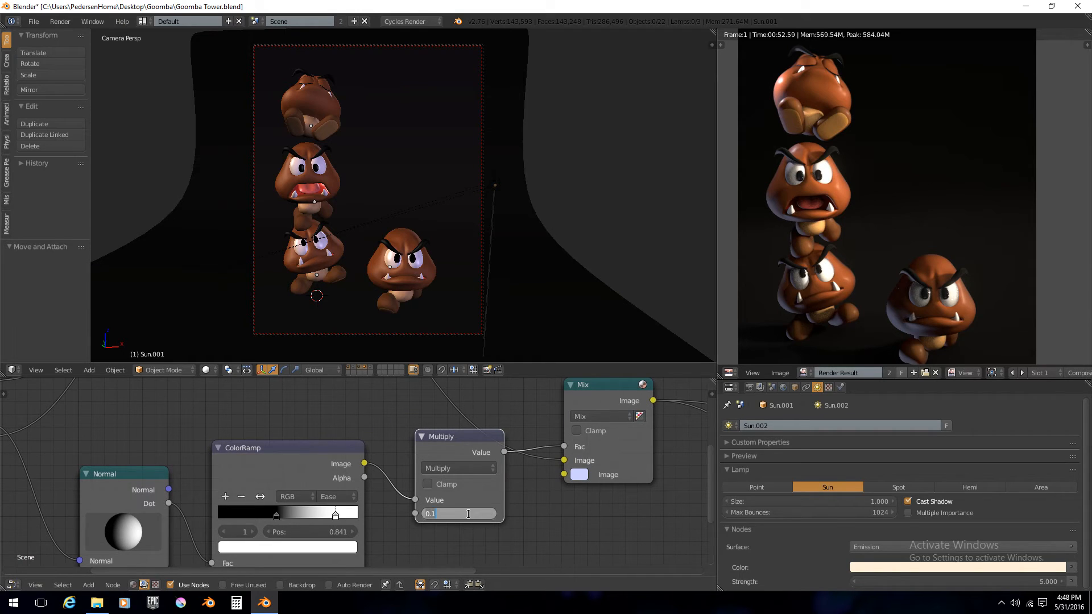
pyautogui.write('0.2')
pyautogui.press('Return')
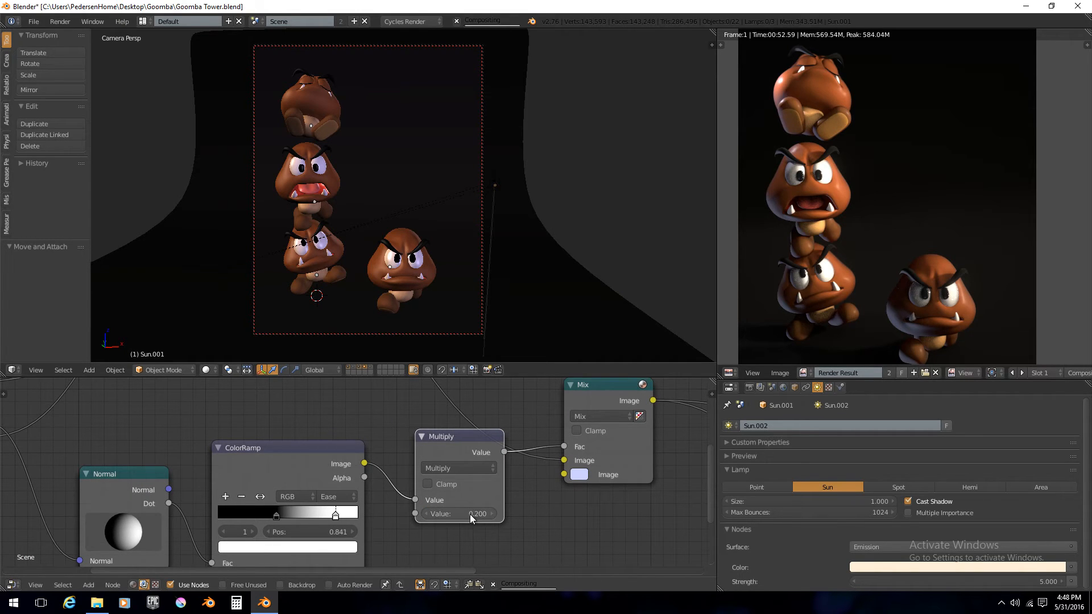
pyautogui.scroll(-2, 908, 264)
pyautogui.scroll(1, 912, 271)
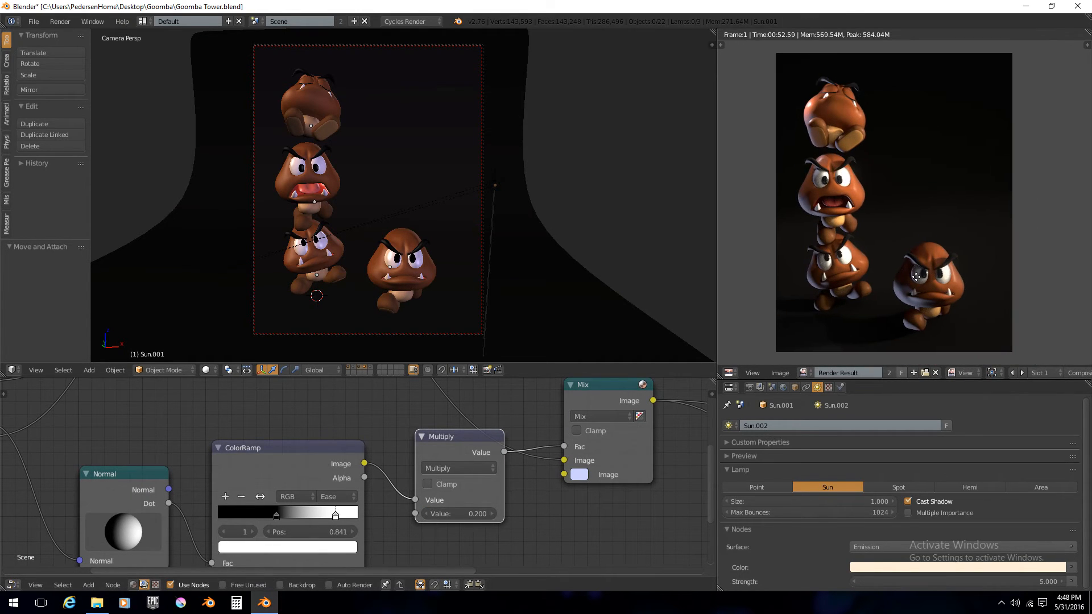
# Reposition the ColorRamp stops, with the black stop at 0.455 and the white stop at 0.873.
pyautogui.moveTo(293, 515); pyautogui.dragTo(387, 518)
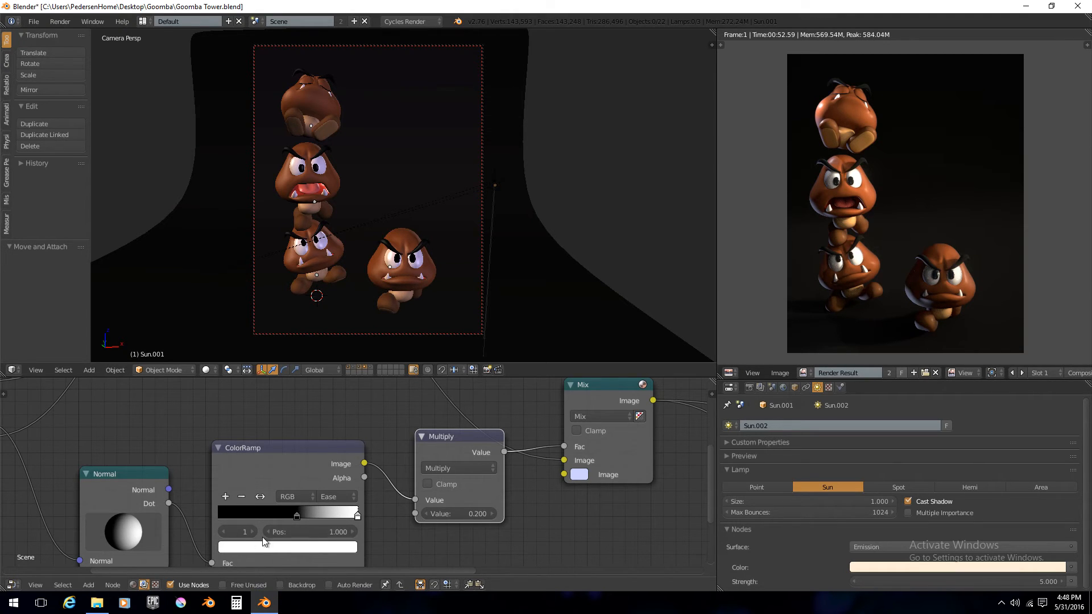
pyautogui.moveTo(299, 515); pyautogui.dragTo(283, 516)
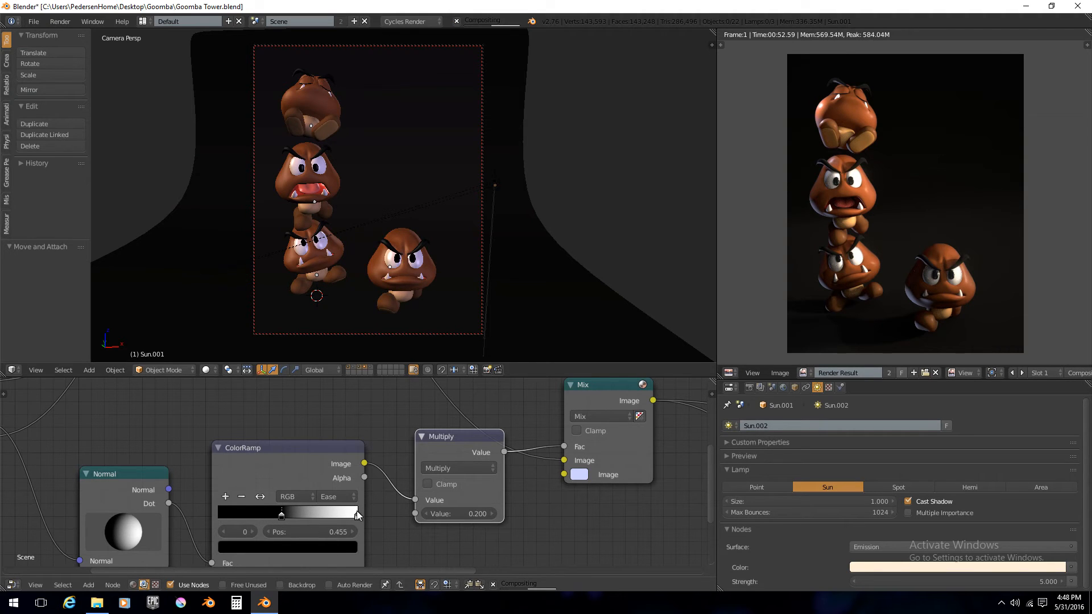
pyautogui.moveTo(357, 515); pyautogui.dragTo(345, 515)
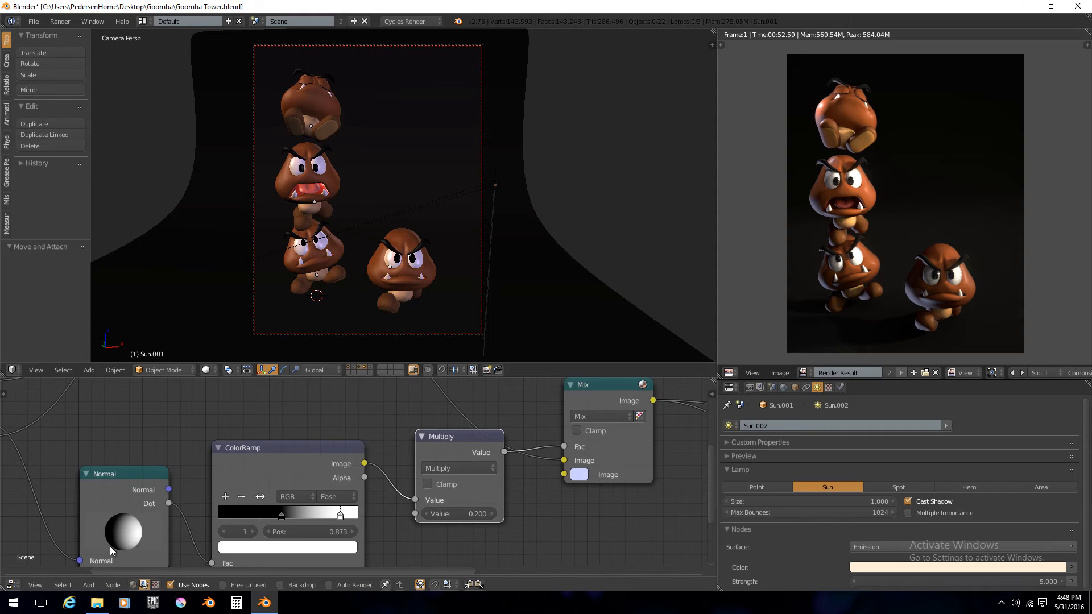
# Nudge the Normal node's sphere slightly to the right and move the ColorRamp's white stop to 1.000.
pyautogui.moveTo(133, 536); pyautogui.dragTo(142, 535)
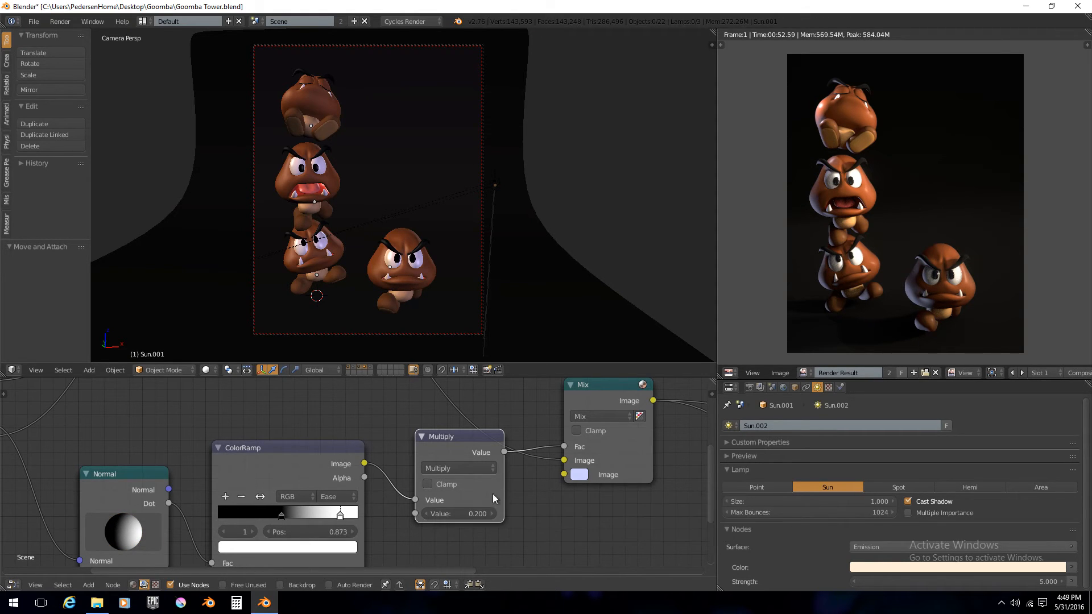
pyautogui.scroll(-1, 814, 311)
pyautogui.scroll(1, 897, 261)
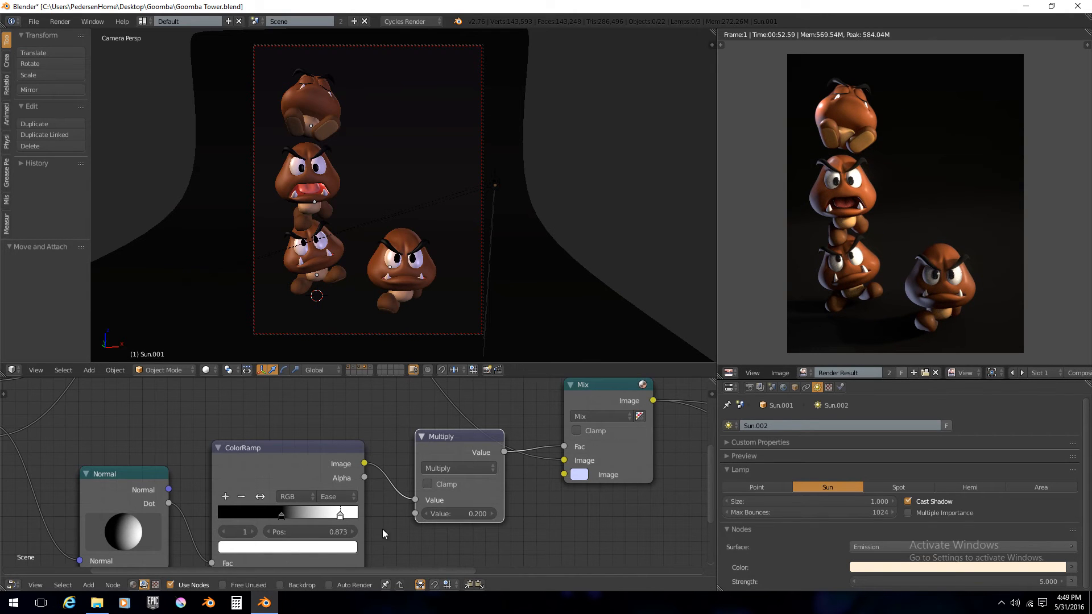
pyautogui.moveTo(341, 519); pyautogui.dragTo(358, 517)
# Move the Lens Distortion node out from between the Mix and Composite nodes to a spot ahead of the Mix node.
pyautogui.scroll(-4, 547, 512)
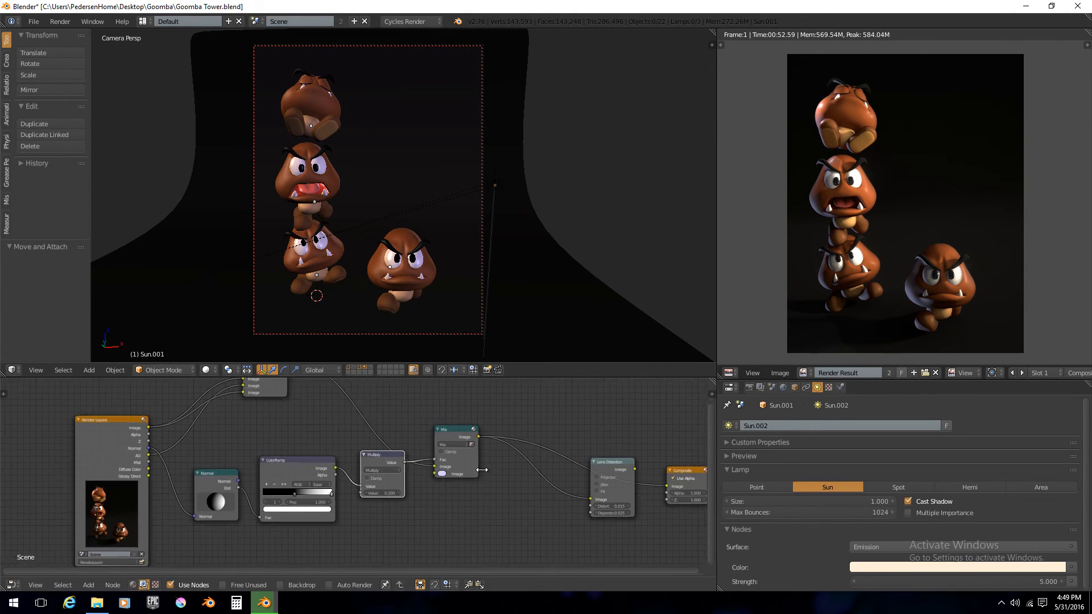
pyautogui.scroll(1, 573, 507)
pyautogui.moveTo(573, 508); pyautogui.dragTo(504, 498, button='middle')
pyautogui.moveTo(553, 446); pyautogui.dragTo(544, 393)
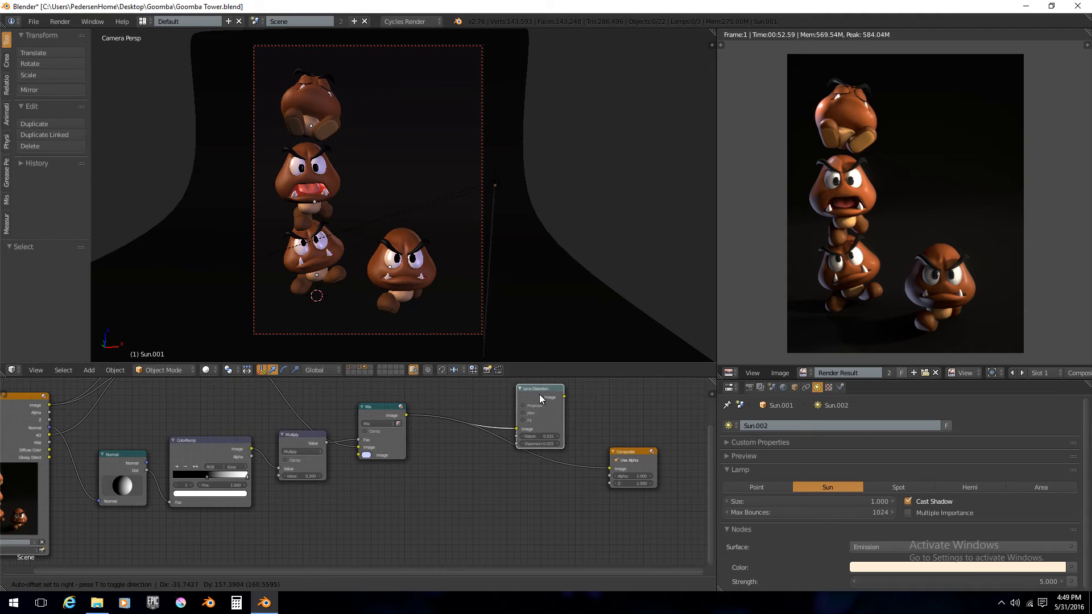
pyautogui.moveTo(515, 437); pyautogui.dragTo(512, 465, button='middle')
pyautogui.moveTo(513, 459); pyautogui.dragTo(494, 468)
pyautogui.moveTo(494, 469); pyautogui.dragTo(520, 510, button='middle')
pyautogui.moveTo(564, 460); pyautogui.dragTo(400, 408)
# Link the Basic Layout group's output through the Lens Distortion node into the Mix node, and move Mix further right.
pyautogui.moveTo(220, 406); pyautogui.dragTo(302, 412)
pyautogui.moveTo(375, 453); pyautogui.dragTo(349, 442)
pyautogui.moveTo(396, 409); pyautogui.dragTo(355, 520)
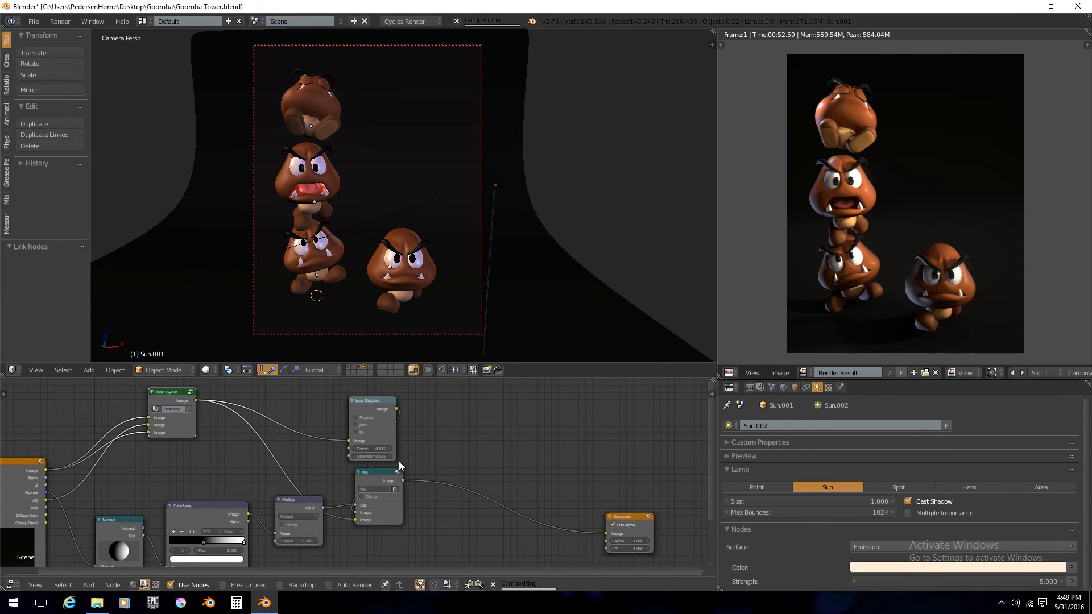
pyautogui.moveTo(385, 478); pyautogui.dragTo(467, 480)
# Disconnect the Basic Layout group's direct link from the Mix node's second Image input and narrow the Lens Distortion node.
pyautogui.scroll(1, 832, 245)
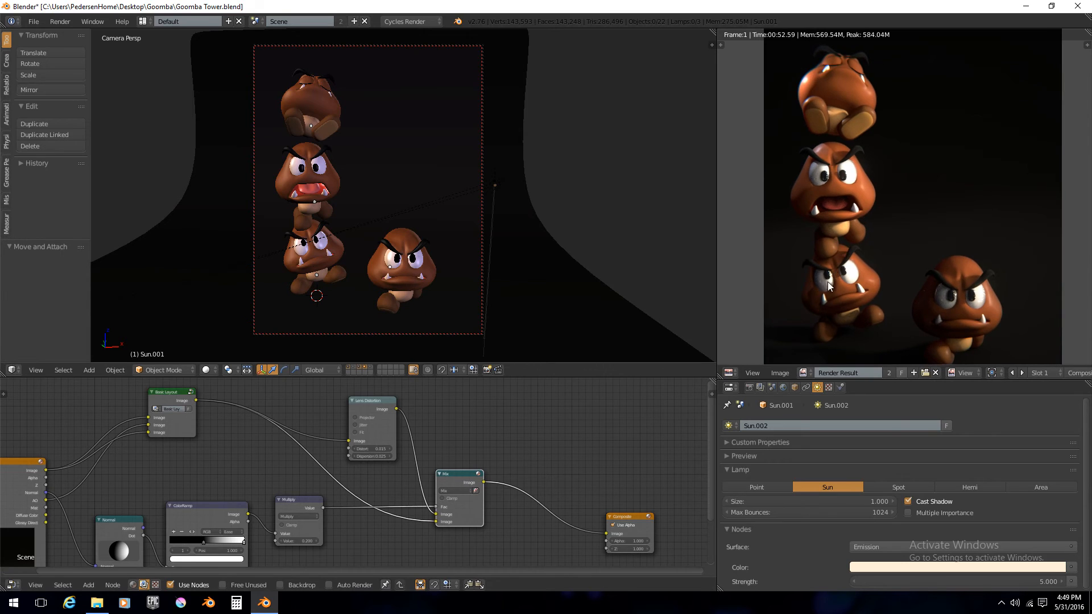
pyautogui.scroll(1, 828, 325)
pyautogui.scroll(2, 470, 500)
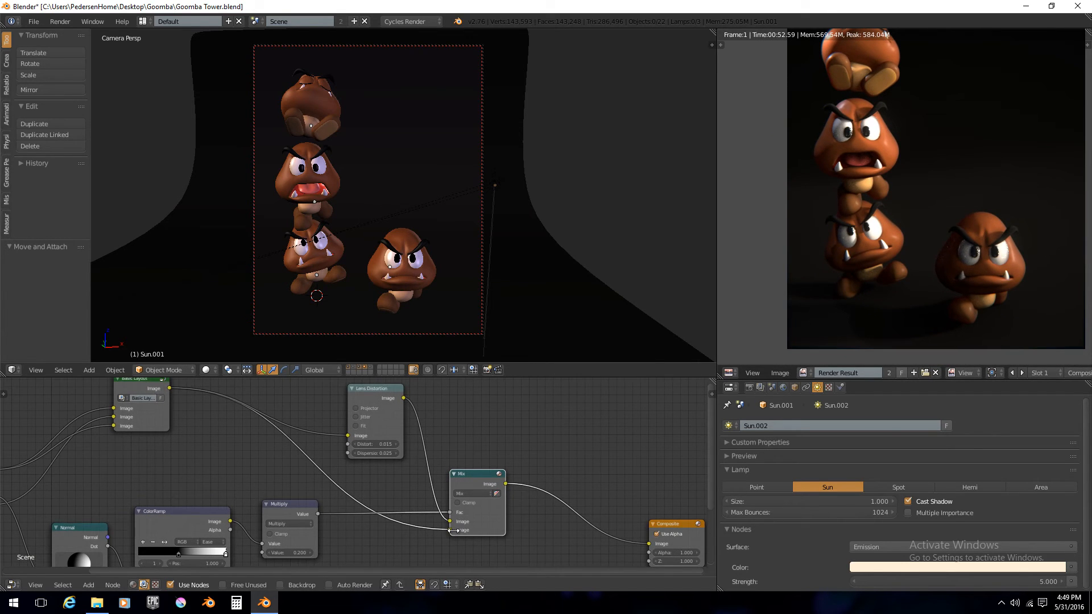
pyautogui.moveTo(354, 530); pyautogui.dragTo(356, 516, button='middle')
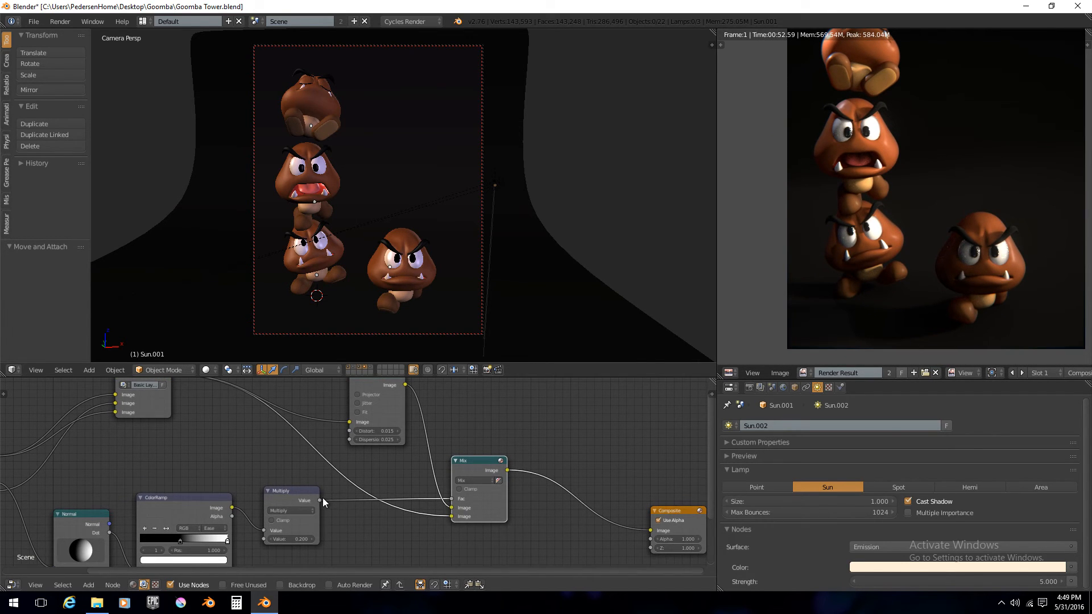
pyautogui.moveTo(450, 516); pyautogui.dragTo(453, 525)
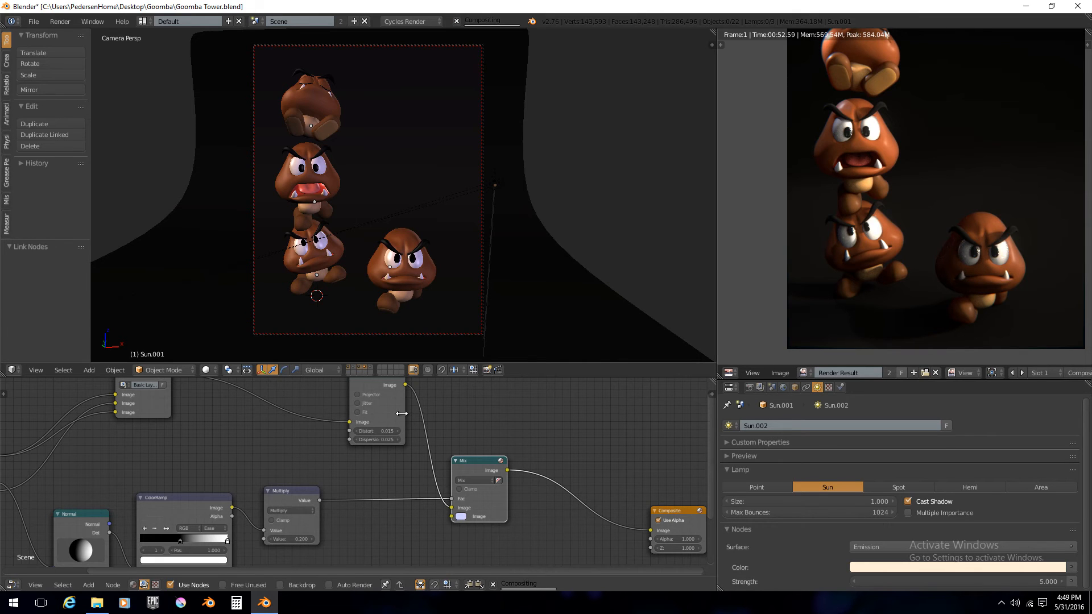
pyautogui.moveTo(402, 413); pyautogui.dragTo(386, 414)
# Examine the rim light and edges on the Goombas close up in the rendered result.
pyautogui.scroll(4, 863, 246)
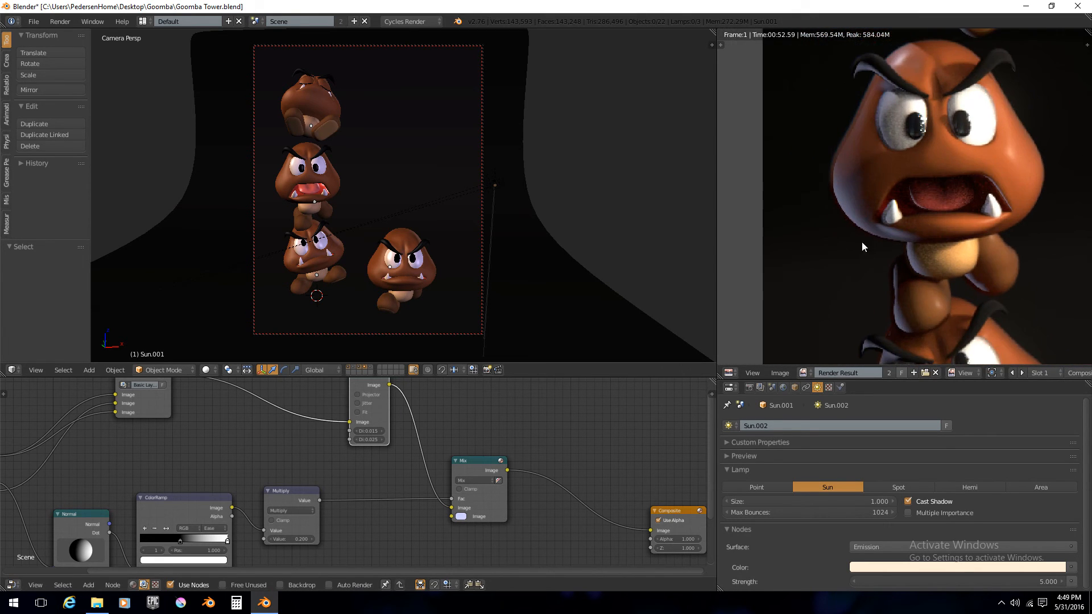
pyautogui.scroll(4, 863, 247)
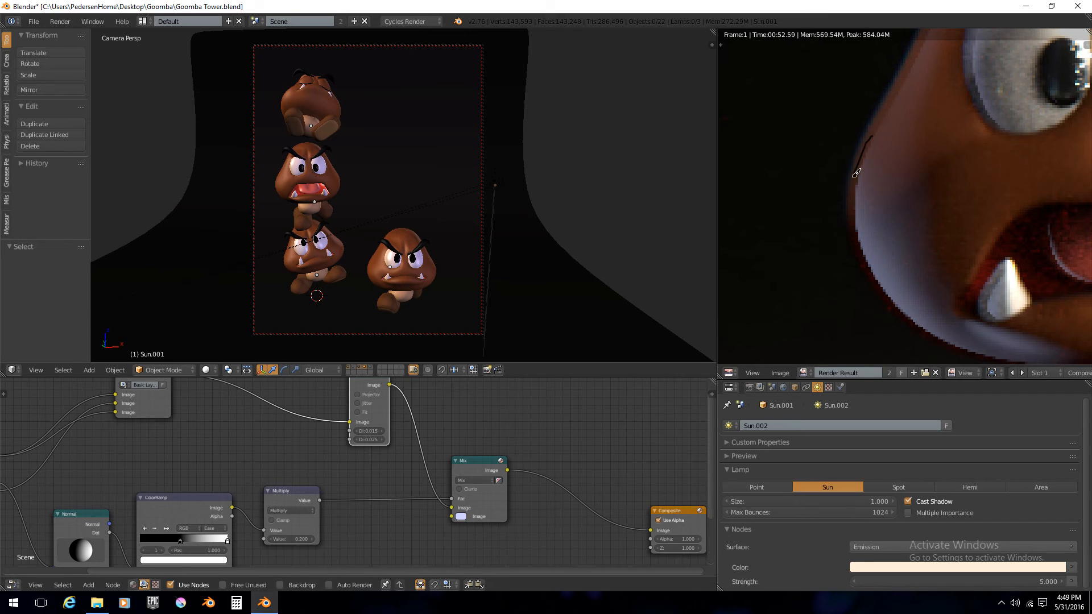
pyautogui.moveTo(881, 275); pyautogui.dragTo(881, 275)
pyautogui.moveTo(871, 259); pyautogui.dragTo(868, 133, button='right')
pyautogui.scroll(-6, 946, 202)
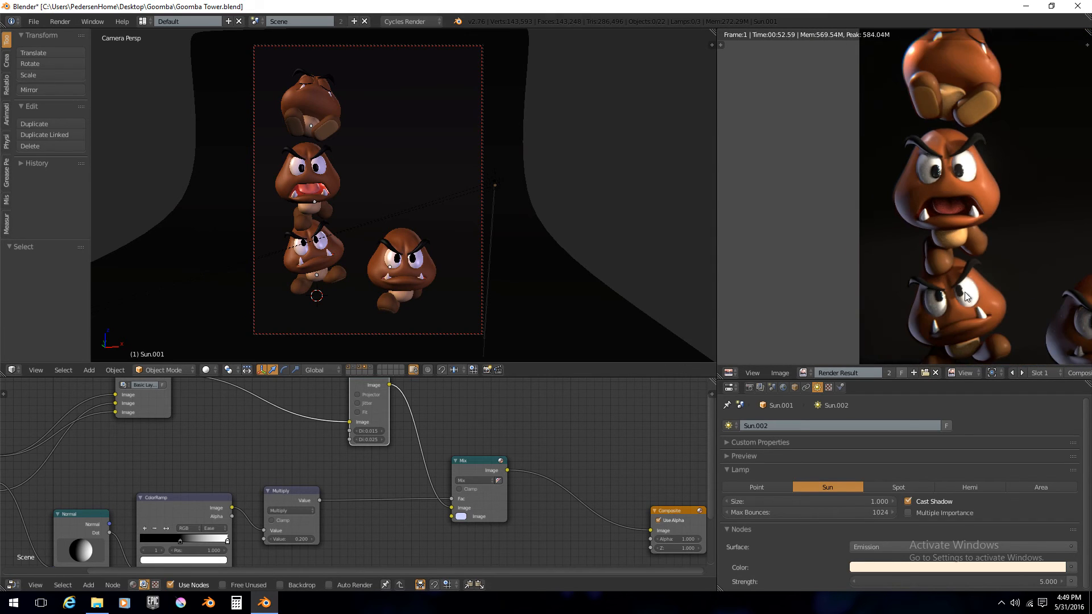
pyautogui.scroll(1, 872, 219)
pyautogui.scroll(-1, 967, 256)
pyautogui.moveTo(1027, 279); pyautogui.dragTo(992, 288, button='middle')
pyautogui.scroll(4, 452, 547)
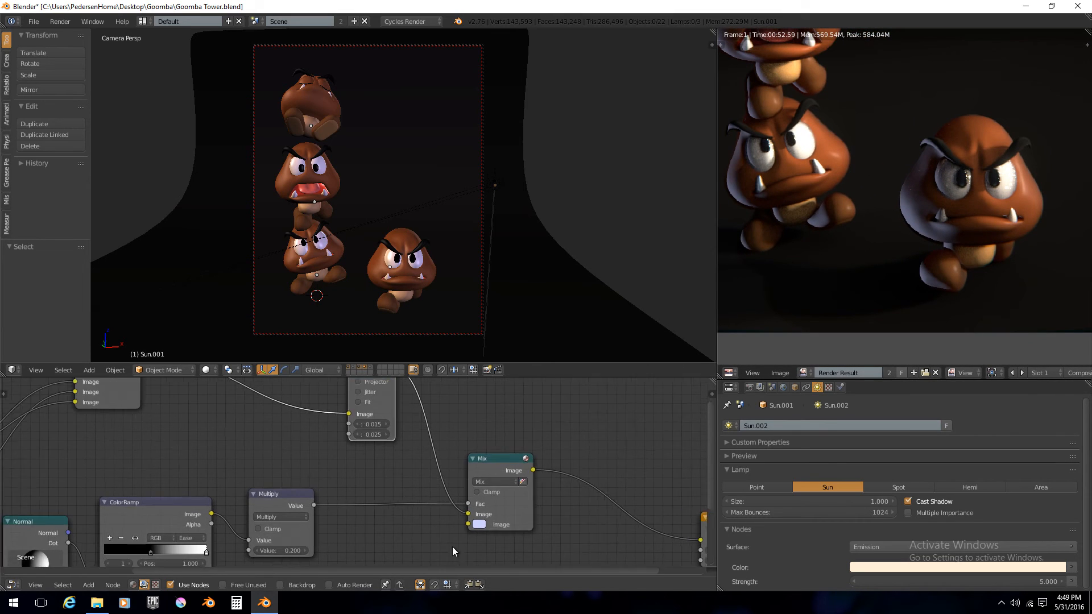
# Try a Distort value of 0.115 on the Lens Distortion node and inspect the rim light on the lone Goomba.
pyautogui.moveTo(404, 444); pyautogui.dragTo(394, 473, button='middle')
pyautogui.scroll(4, 397, 426)
pyautogui.moveTo(406, 432); pyautogui.dragTo(436, 434)
pyautogui.click(423, 438)
pyautogui.scroll(2, 1064, 240)
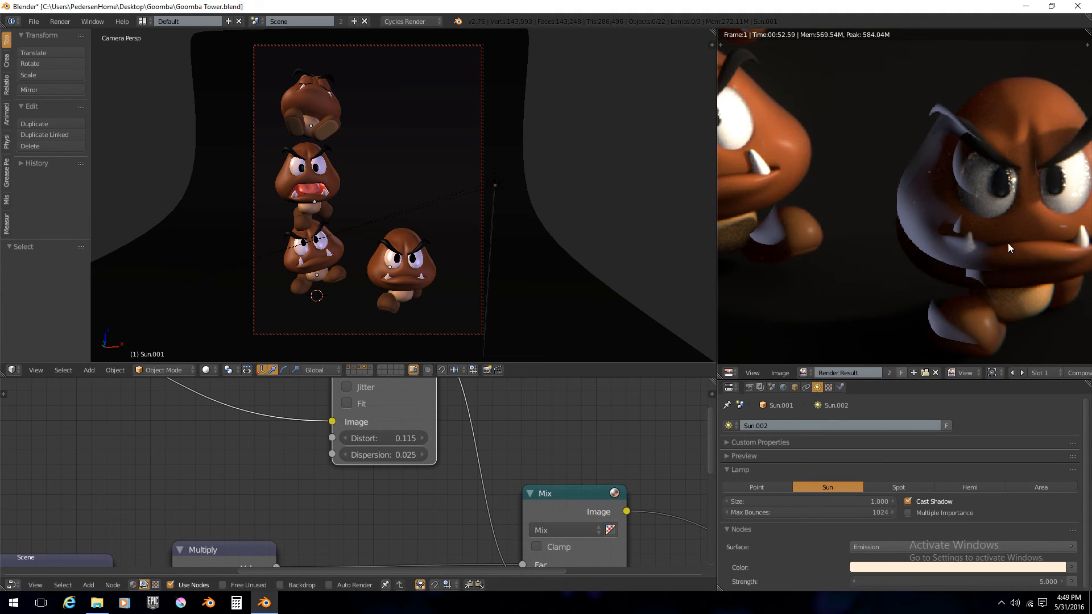
pyautogui.scroll(-3, 910, 213)
pyautogui.moveTo(880, 215); pyautogui.dragTo(904, 237, button='middle')
pyautogui.scroll(2, 911, 234)
pyautogui.moveTo(1003, 241); pyautogui.dragTo(942, 252, button='middle')
pyautogui.scroll(3, 942, 252)
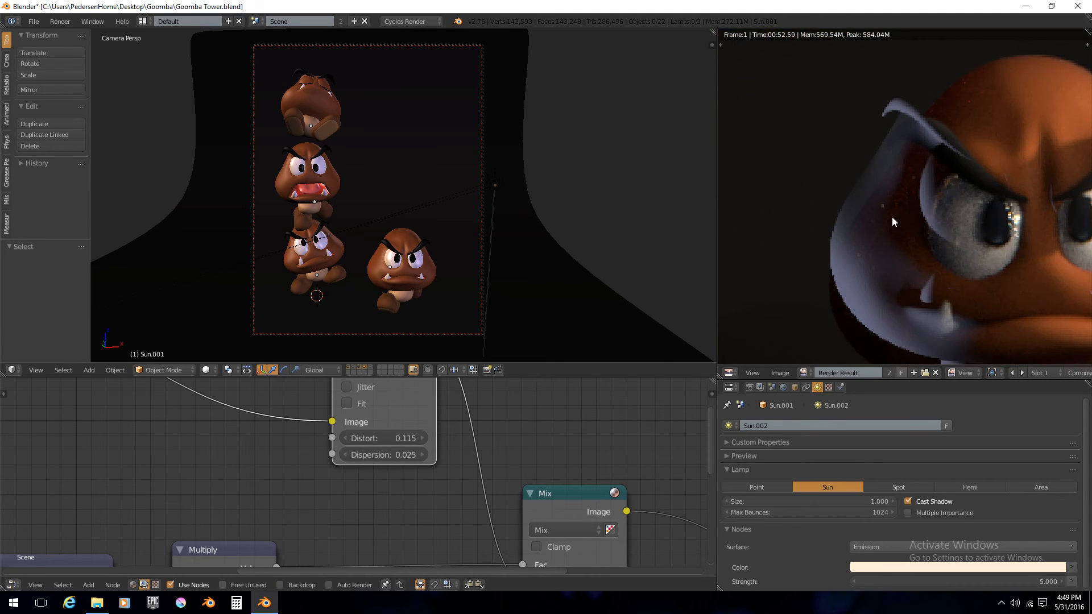
# Try a stronger Distort value of 0.315 on the Lens Distortion node and view the whole render.
pyautogui.scroll(-5, 892, 222)
pyautogui.scroll(3, 859, 262)
pyautogui.moveTo(386, 436); pyautogui.dragTo(420, 439)
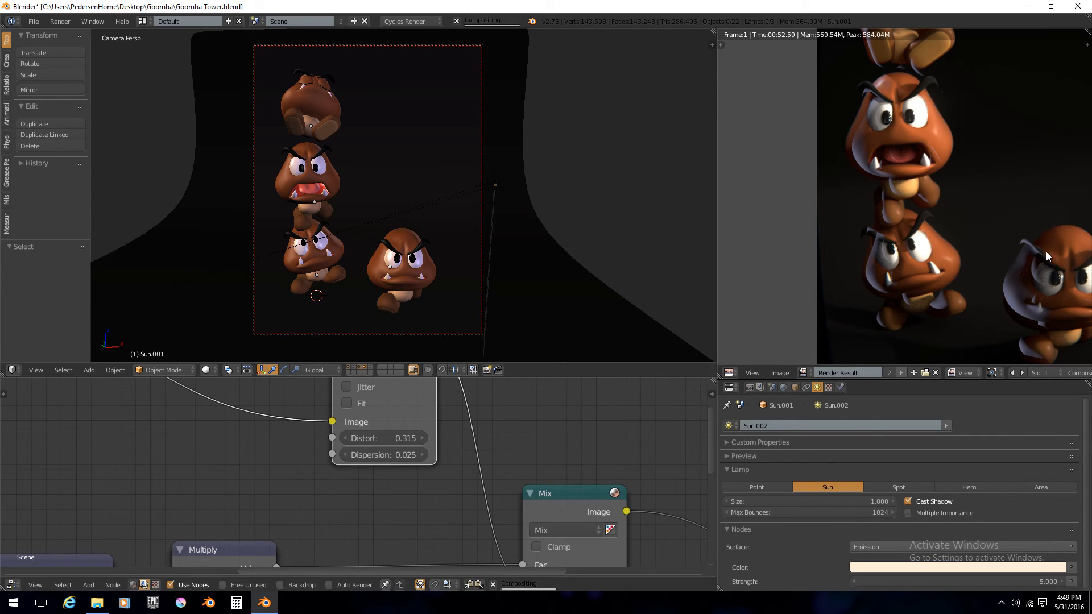
pyautogui.scroll(-5, 1021, 287)
pyautogui.scroll(2, 955, 292)
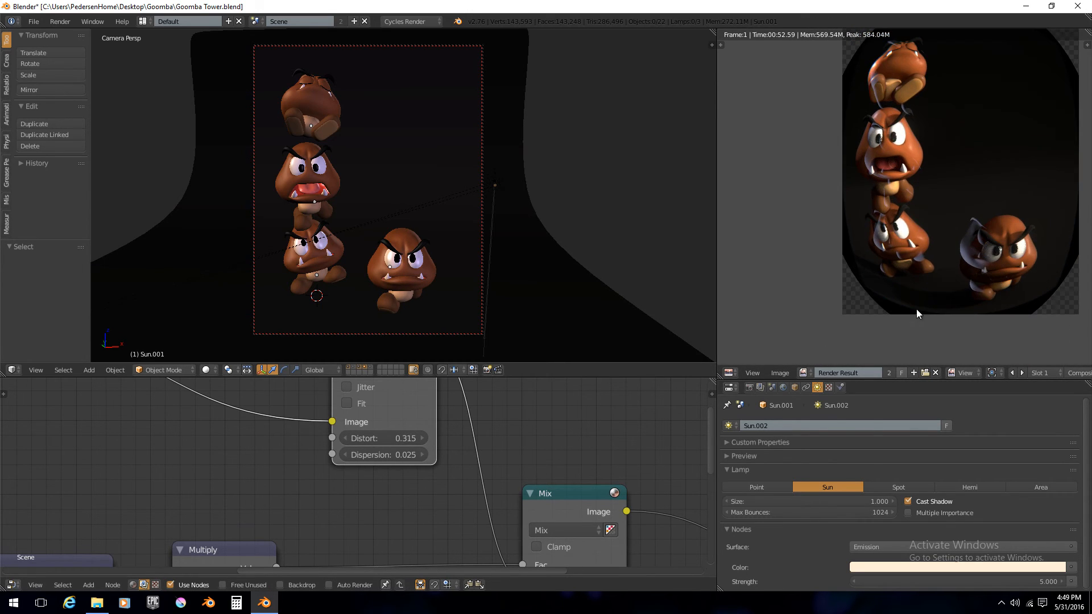
# Set the Lens Distortion node's Distort value back to 0.015.
pyautogui.click(394, 438)
pyautogui.write('0.015')
pyautogui.press('Return')
# Duplicate the Lens Distortion node and insert the copy on the link between the Mix and Composite nodes.
pyautogui.scroll(-3, 469, 447)
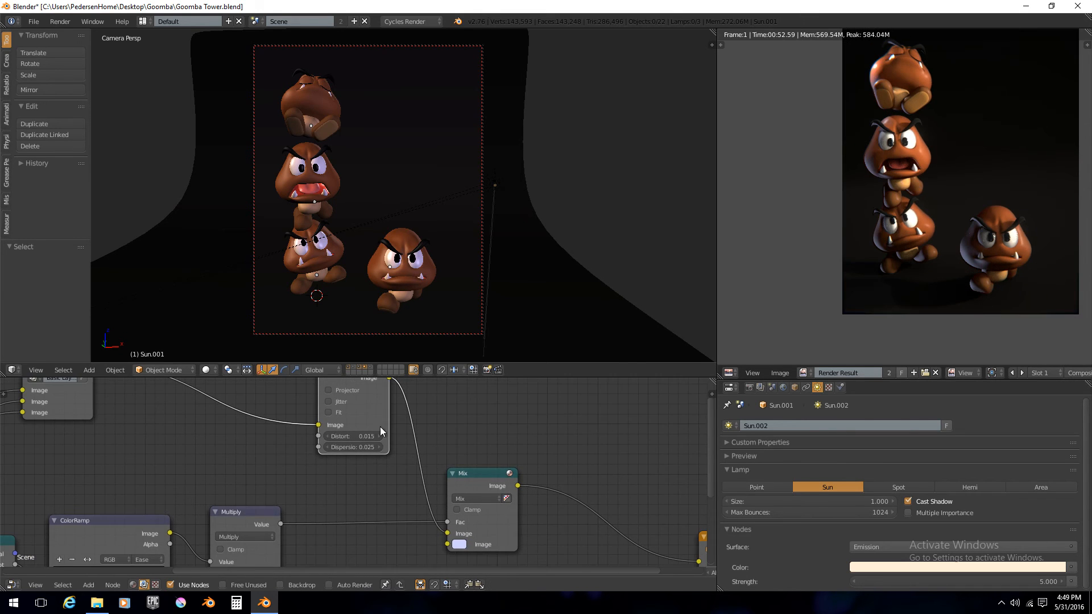
pyautogui.scroll(-3, 365, 407)
pyautogui.hotkey('shift', 'd')
pyautogui.moveTo(414, 434); pyautogui.dragTo(466, 476, button='middle')
pyautogui.click(495, 476)
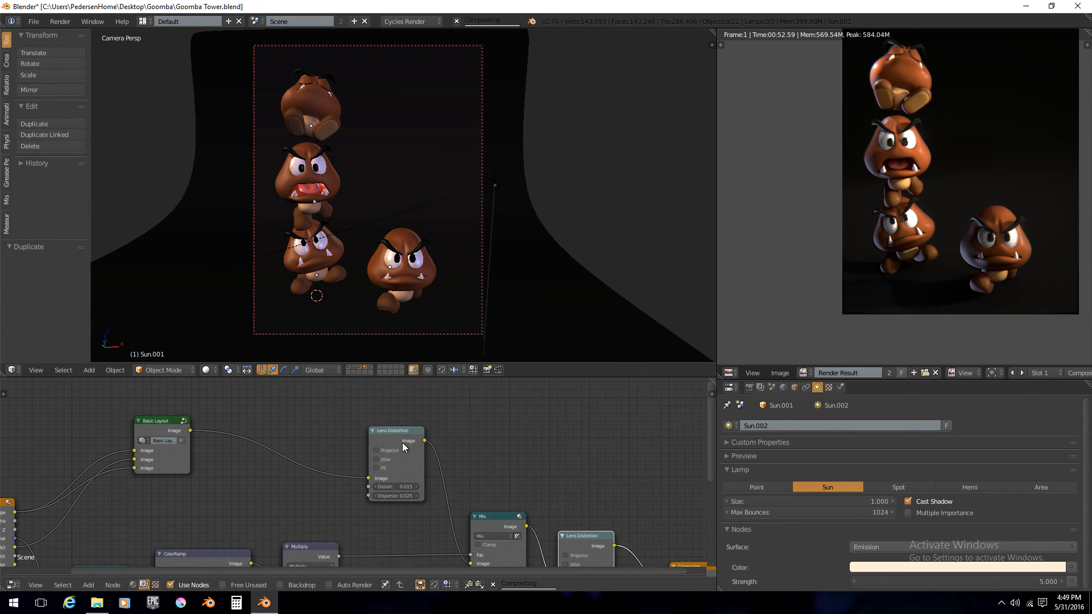
# Delete the original Lens Distortion node and link the Basic Layout group's output directly to the Mix node's first Image input.
pyautogui.rightClick(404, 444)
pyautogui.press('x')
pyautogui.moveTo(302, 472); pyautogui.dragTo(261, 443, button='middle')
pyautogui.moveTo(150, 402); pyautogui.dragTo(430, 534)
# Enable Fit on the Lens Distortion node between the Mix and Composite nodes.
pyautogui.moveTo(520, 551); pyautogui.dragTo(488, 476, button='middle')
pyautogui.scroll(1, 488, 476)
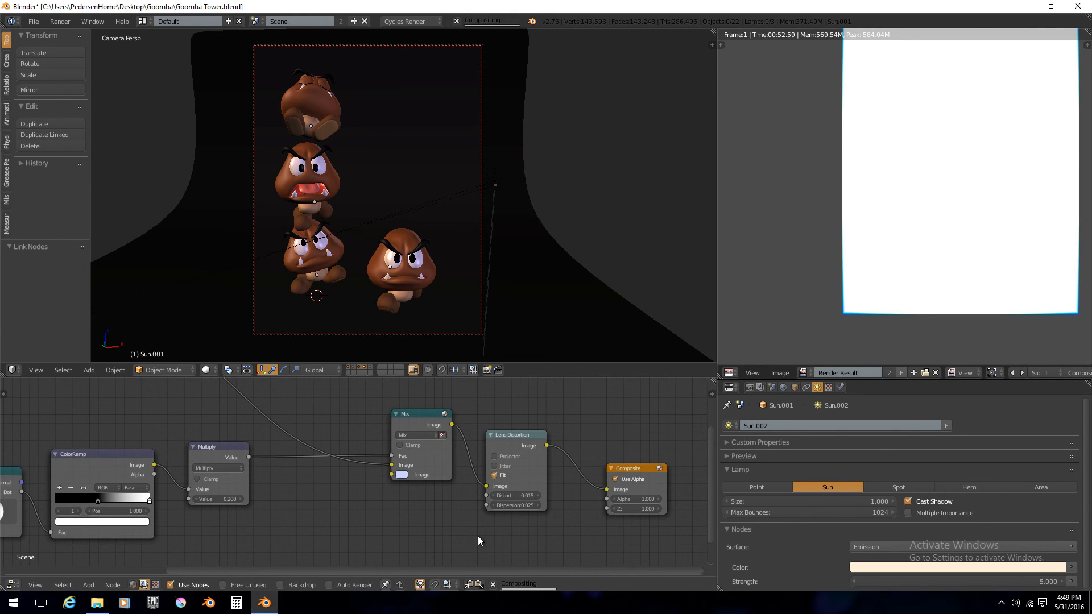
pyautogui.moveTo(297, 504); pyautogui.dragTo(402, 493, button='middle')
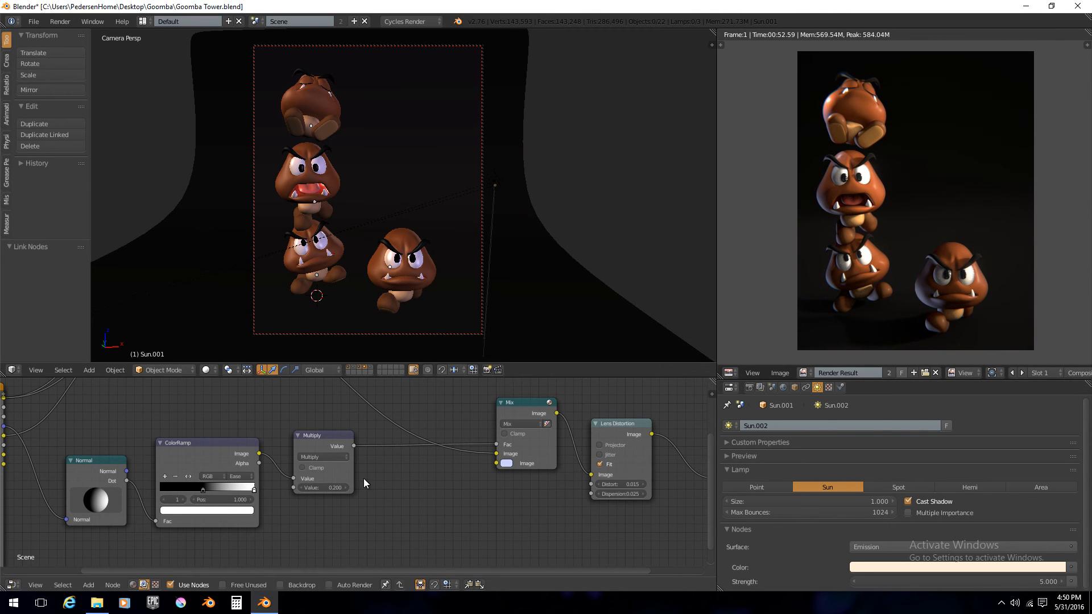
# Rearrange the Normal, ColorRamp, Multiply and Mix nodes, bringing them closer together and placing Mix slightly higher than Multiply.
pyautogui.scroll(5, 363, 480)
pyautogui.scroll(-3, 286, 494)
pyautogui.moveTo(194, 473); pyautogui.dragTo(435, 465, button='middle')
pyautogui.moveTo(280, 467); pyautogui.dragTo(311, 464)
pyautogui.moveTo(424, 442); pyautogui.dragTo(447, 435)
pyautogui.moveTo(591, 431); pyautogui.dragTo(513, 444, button='middle')
pyautogui.moveTo(471, 447); pyautogui.dragTo(486, 447)
pyautogui.moveTo(661, 439); pyautogui.dragTo(540, 408, button='middle')
pyautogui.moveTo(574, 389); pyautogui.dragTo(503, 400)
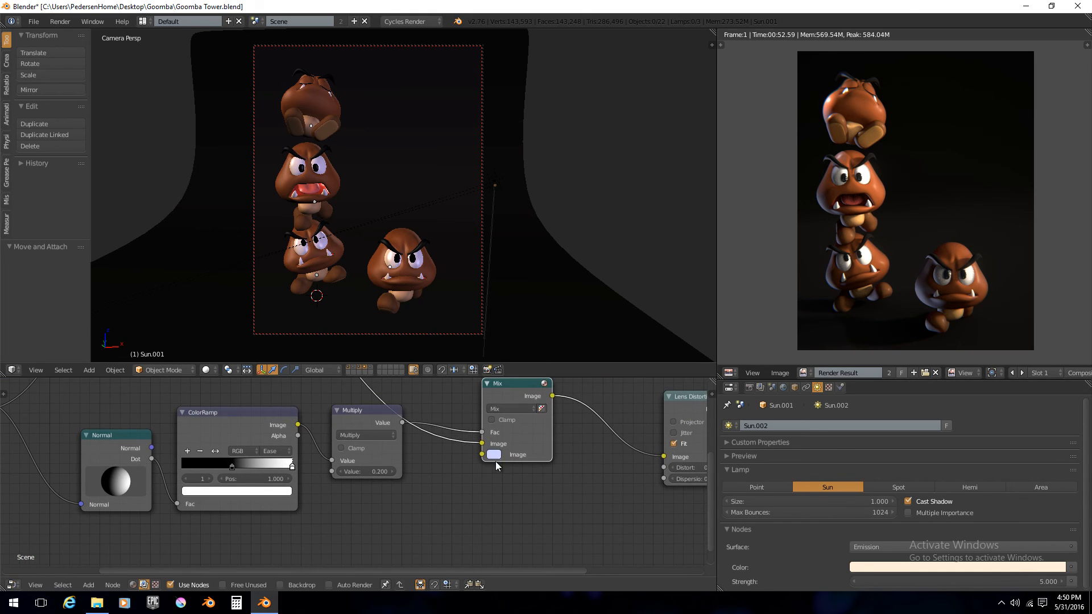
pyautogui.moveTo(535, 435); pyautogui.dragTo(520, 480, button='middle')
pyautogui.moveTo(499, 437); pyautogui.dragTo(500, 407)
# Review the compositing chain, including the inside of the Basic Layout group and the Normal, ColorRamp and Multiply nodes.
pyautogui.moveTo(883, 275); pyautogui.dragTo(902, 245, button='middle')
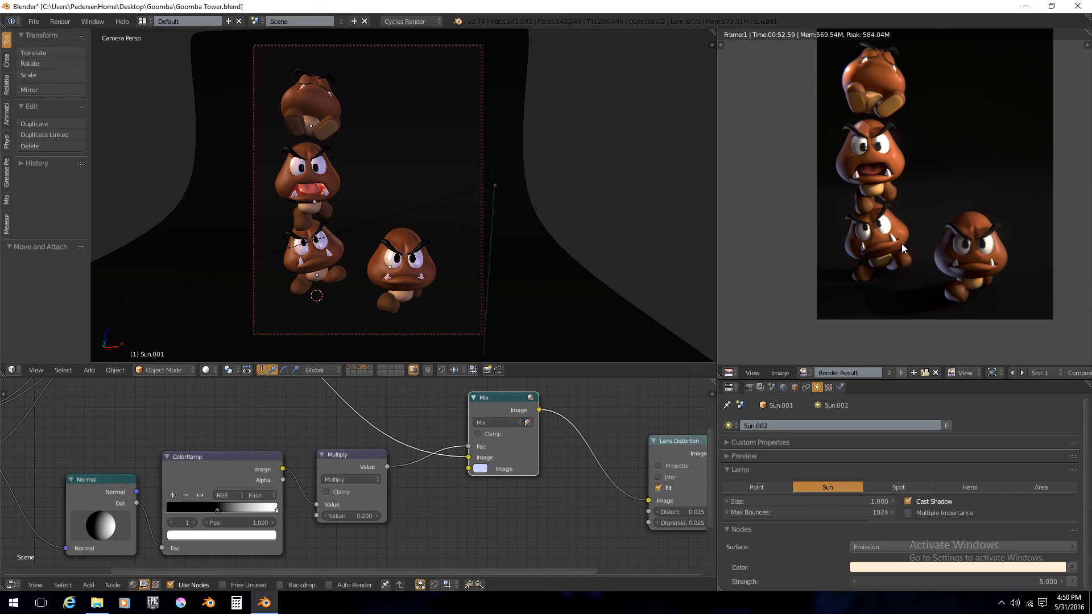
pyautogui.scroll(-3, 483, 485)
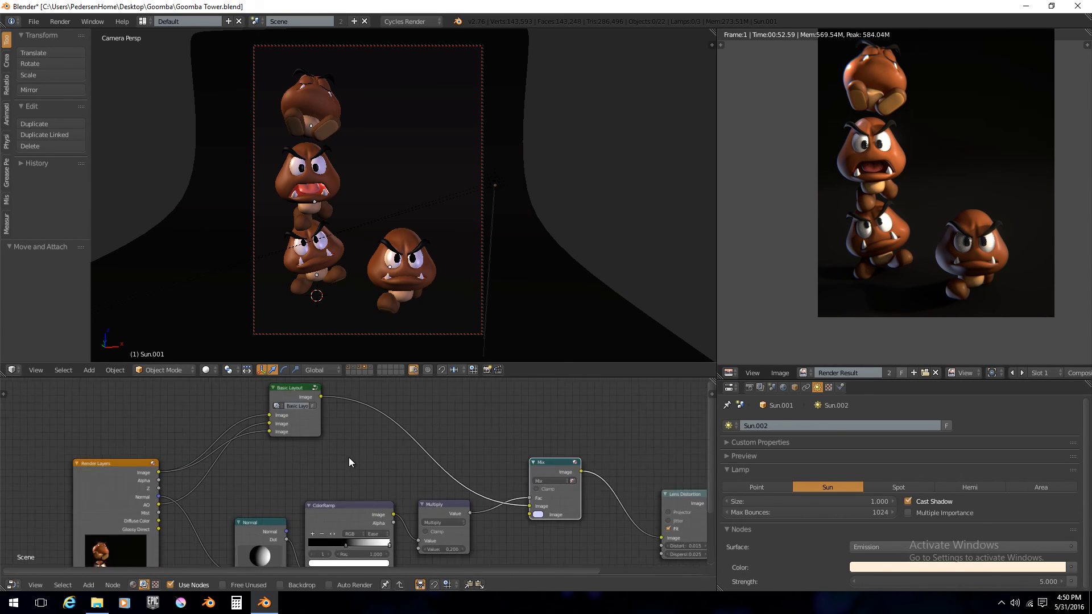
pyautogui.press('Tab')
pyautogui.press('Tab')
pyautogui.scroll(-1, 376, 495)
pyautogui.moveTo(346, 559); pyautogui.dragTo(364, 486, button='middle')
pyautogui.scroll(4, 413, 514)
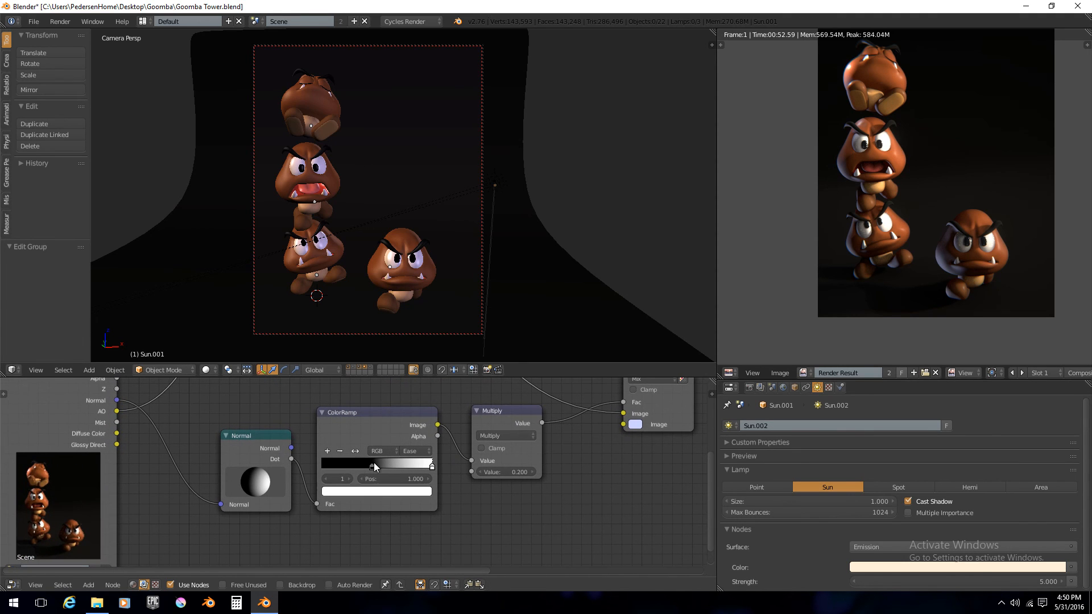
pyautogui.moveTo(269, 516); pyautogui.dragTo(318, 517, button='middle')
pyautogui.scroll(3, 353, 480)
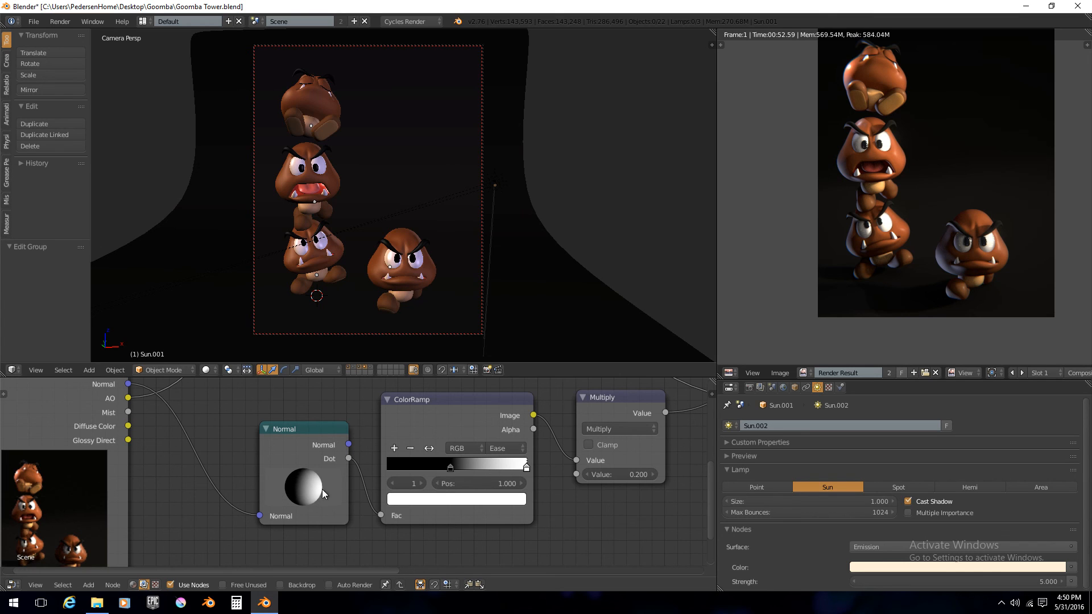
pyautogui.scroll(-2, 519, 472)
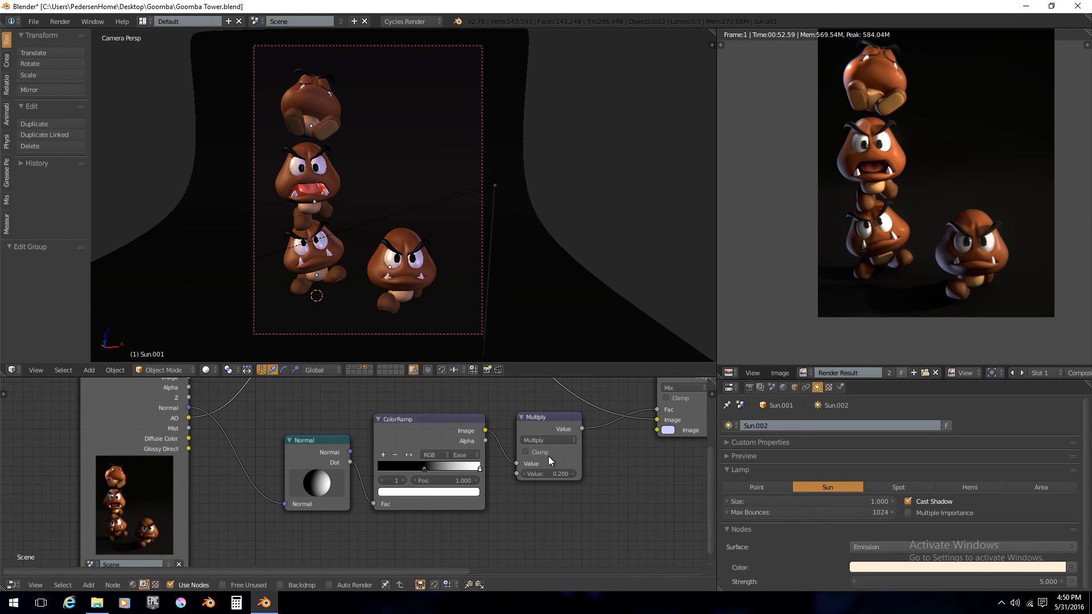
# Move the Normal node slightly away from ColorRamp, place the Mix node close beside Multiply, and deselect all nodes.
pyautogui.moveTo(325, 454); pyautogui.dragTo(340, 468, button='middle')
pyautogui.moveTo(335, 470); pyautogui.dragTo(320, 466)
pyautogui.scroll(-3, 484, 456)
pyautogui.moveTo(507, 451); pyautogui.dragTo(402, 467, button='middle')
pyautogui.moveTo(539, 409); pyautogui.dragTo(511, 449)
pyautogui.scroll(-1, 401, 477)
pyautogui.moveTo(402, 477); pyautogui.dragTo(320, 489, button='middle')
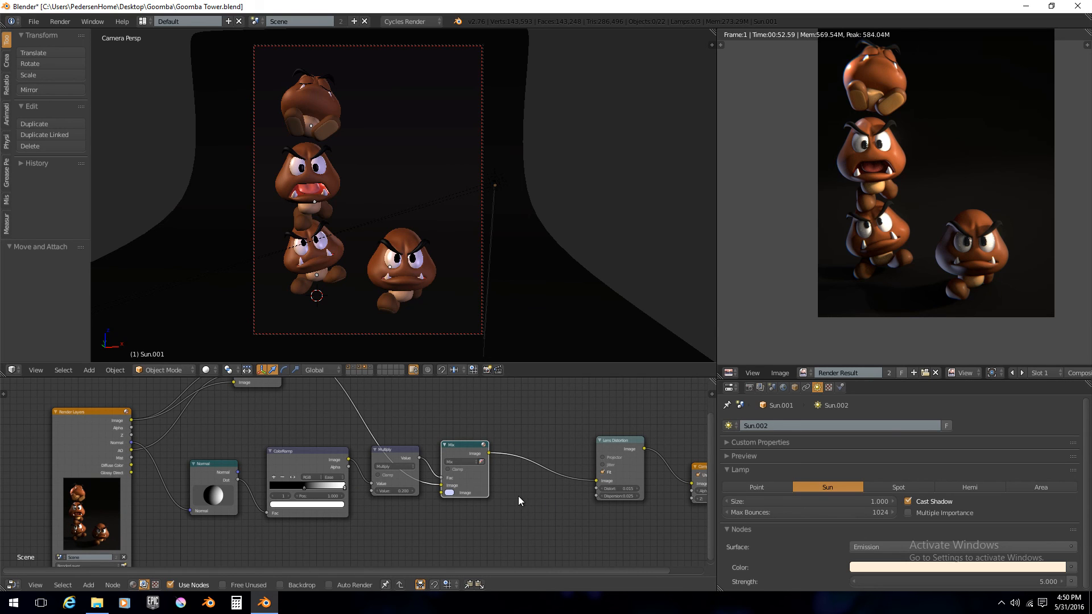
pyautogui.scroll(2, 389, 513)
pyautogui.moveTo(319, 527); pyautogui.dragTo(368, 518, button='middle')
pyautogui.press('a')
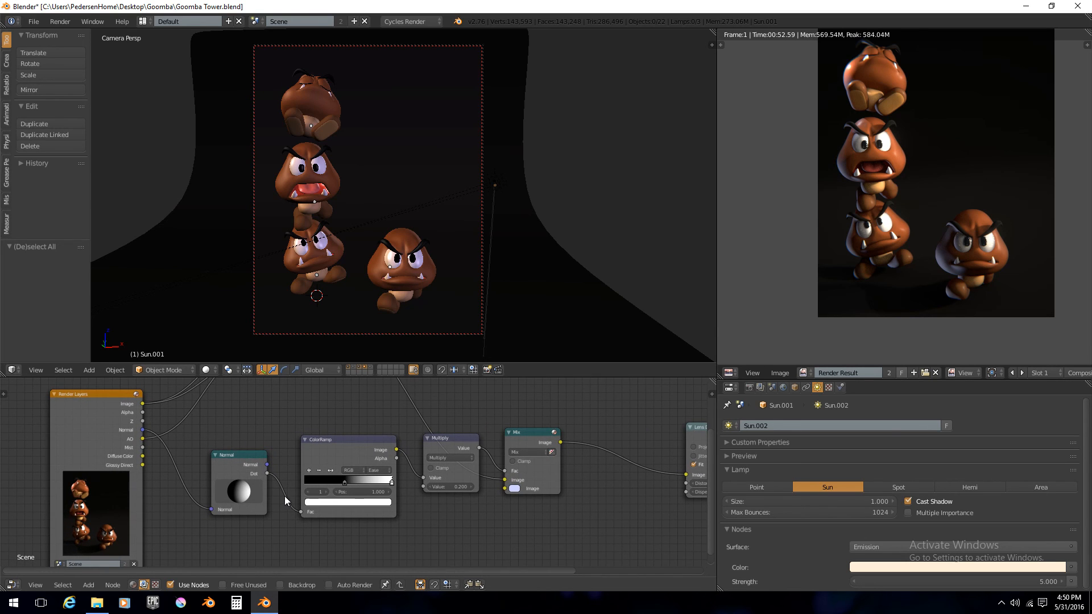
pyautogui.moveTo(522, 476); pyautogui.dragTo(423, 497, button='middle')
pyautogui.moveTo(953, 291); pyautogui.dragTo(929, 320, button='middle')
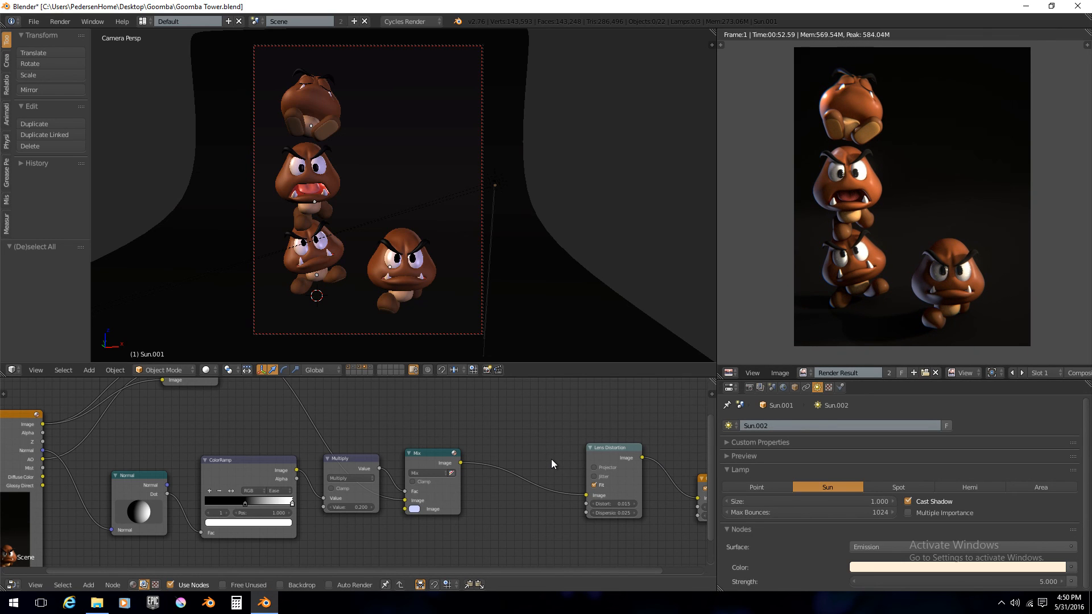
pyautogui.moveTo(376, 266)
pyautogui.mouseDown(button='middle')
pyautogui.moveTo(393, 274)
pyautogui.moveTo(494, 254)
pyautogui.moveTo(421, 243)
pyautogui.moveTo(378, 288)
pyautogui.moveTo(491, 281)
pyautogui.moveTo(371, 282)
pyautogui.mouseUp(button='middle')
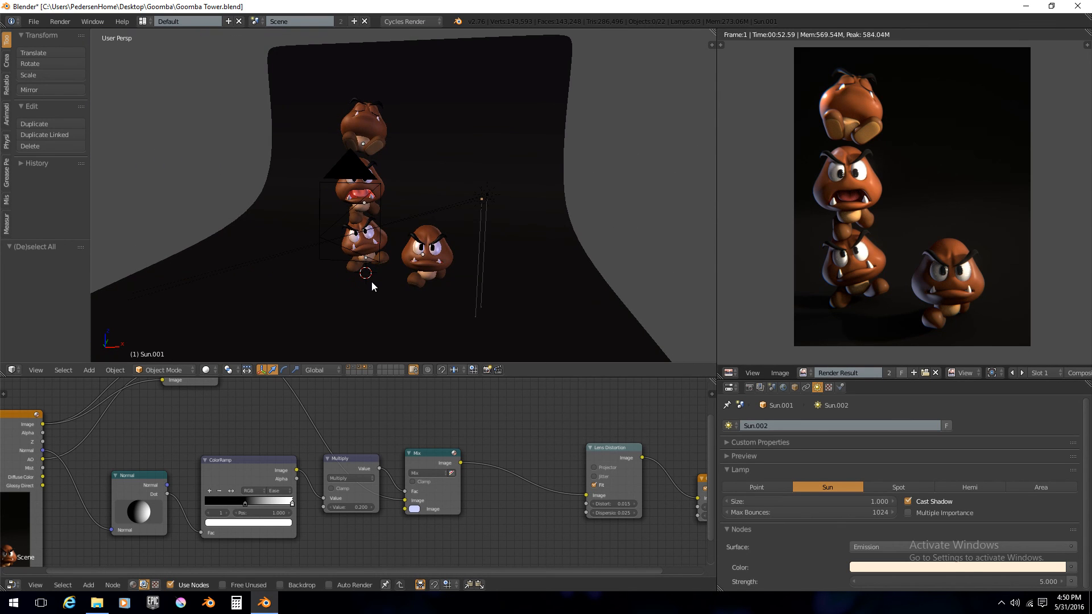
pyautogui.scroll(2, 371, 282)
pyautogui.press('KP_0')
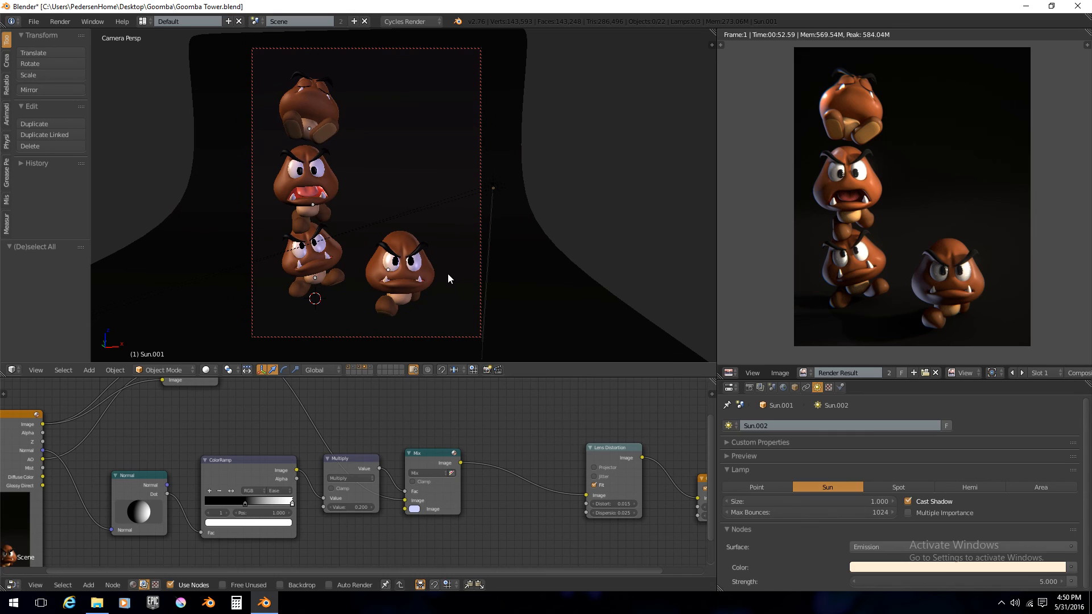